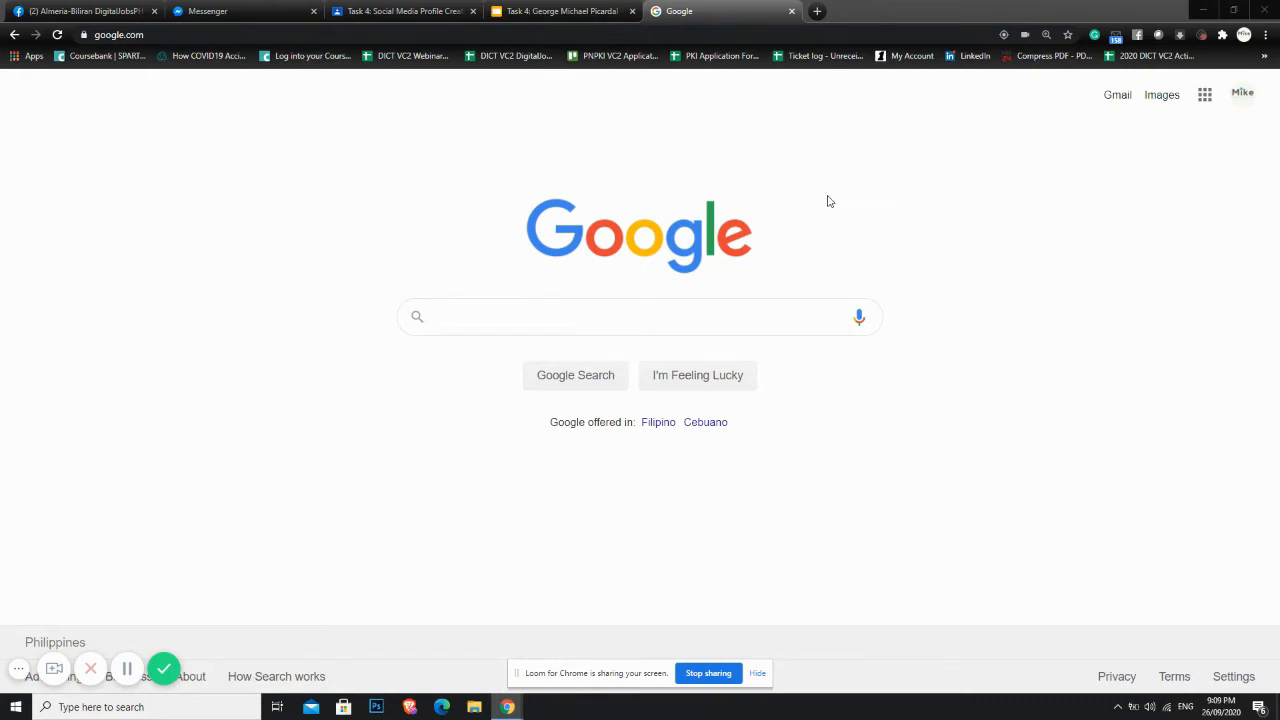
# Step: Navigate Chrome from the Google homepage to calendly.com via the address bar
pyautogui.click(634, 317)
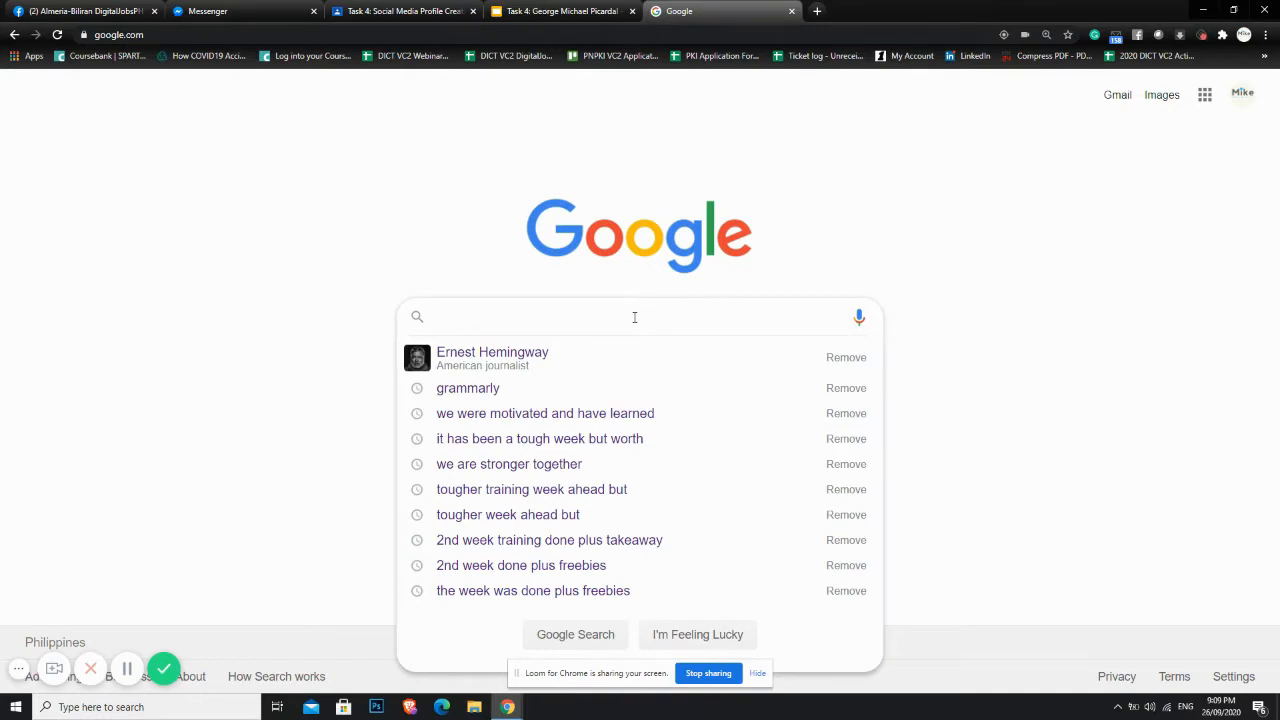
pyautogui.click(242, 33)
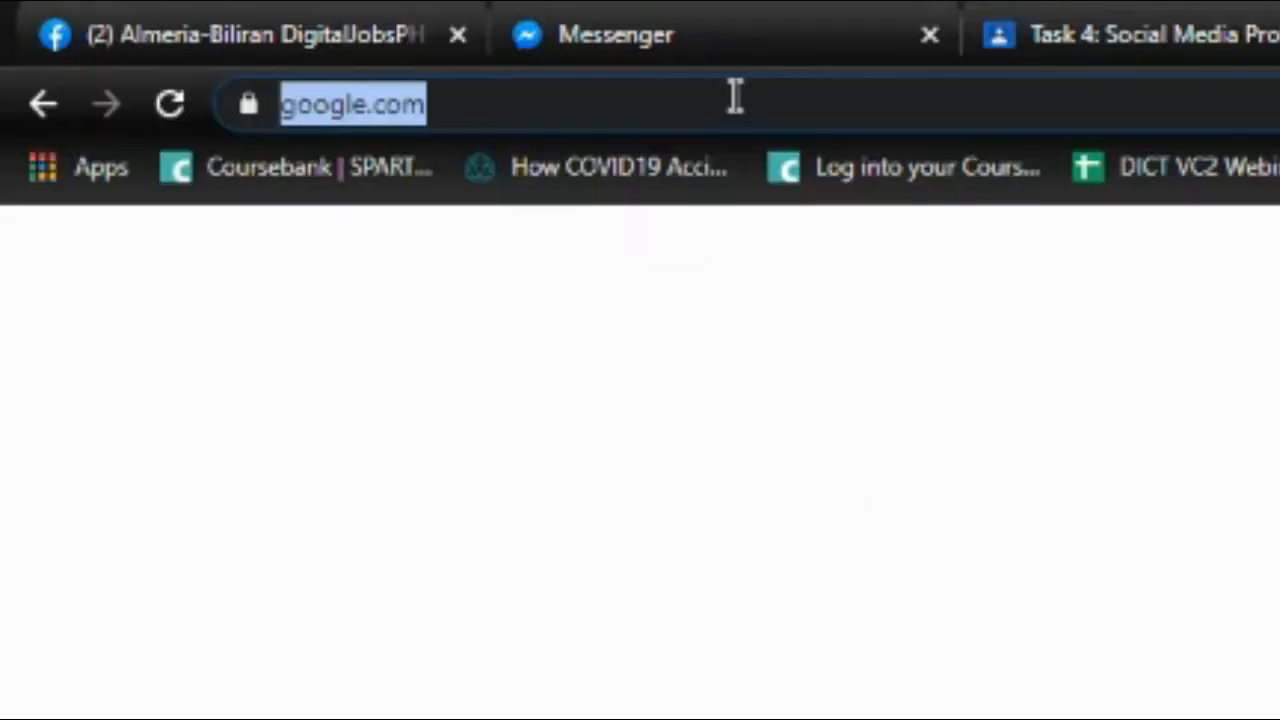
pyautogui.write('cal')
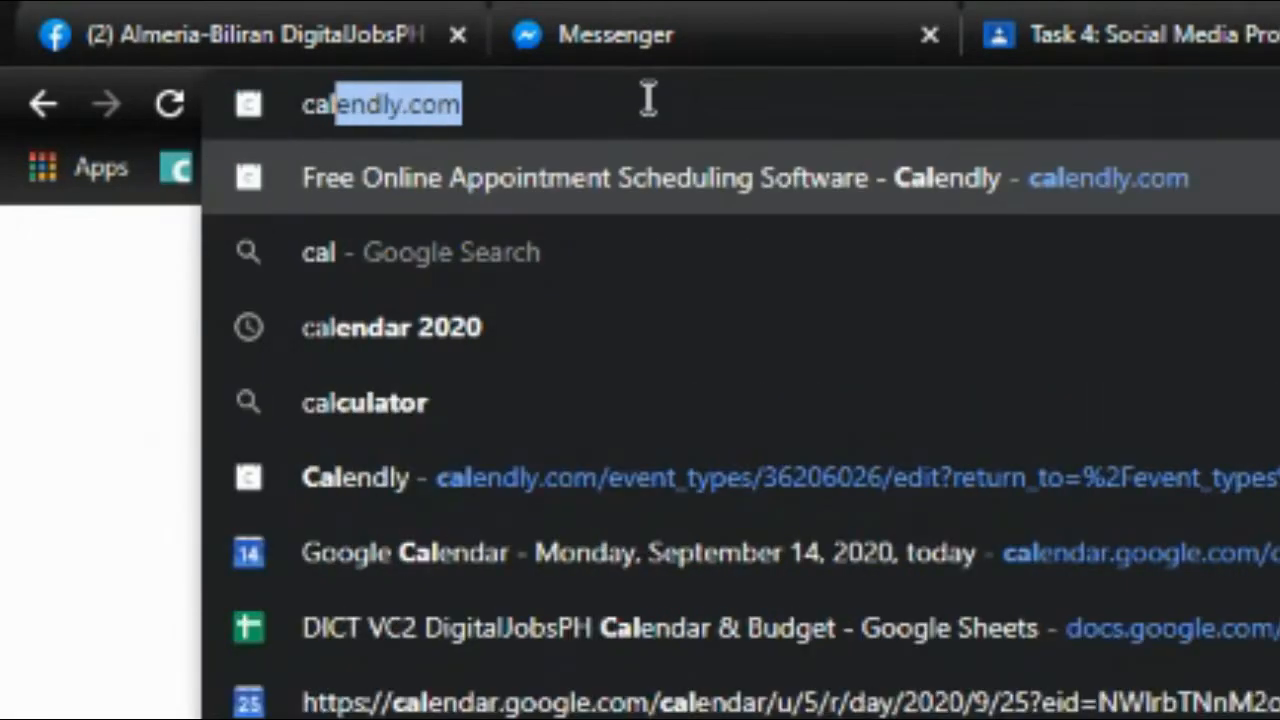
pyautogui.write('endly.c')
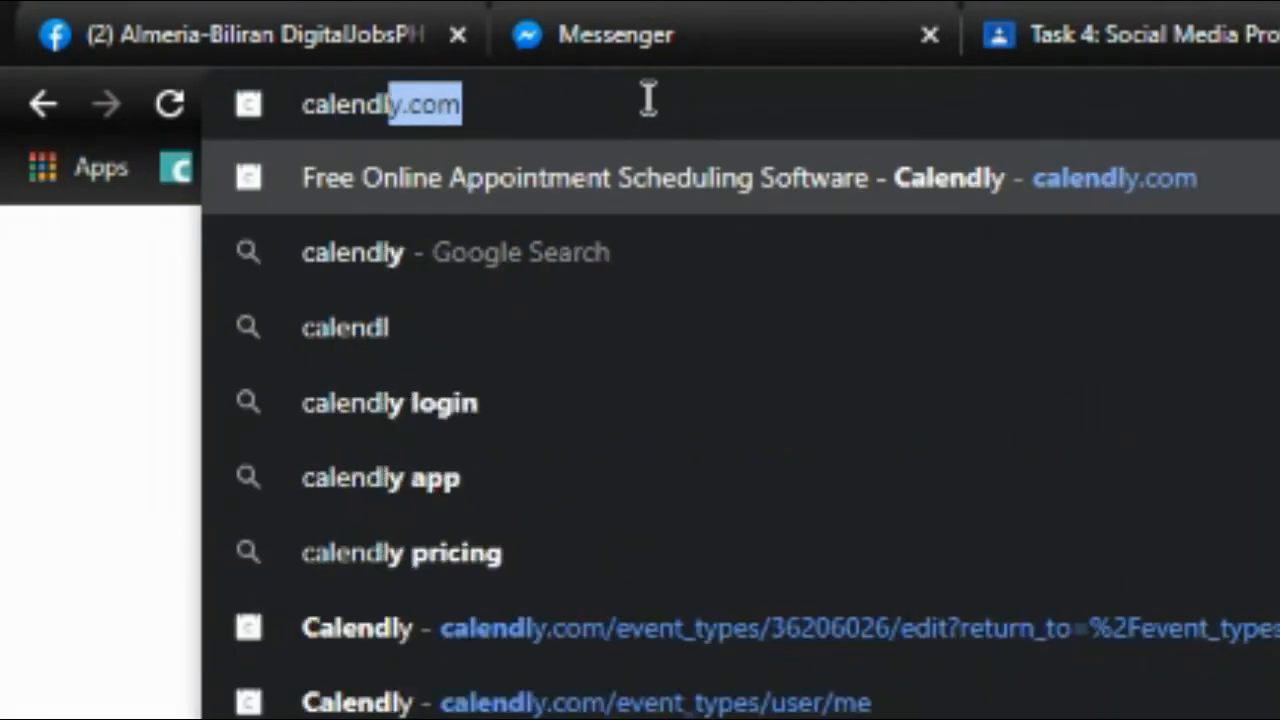
pyautogui.write('om')
pyautogui.press('Return')
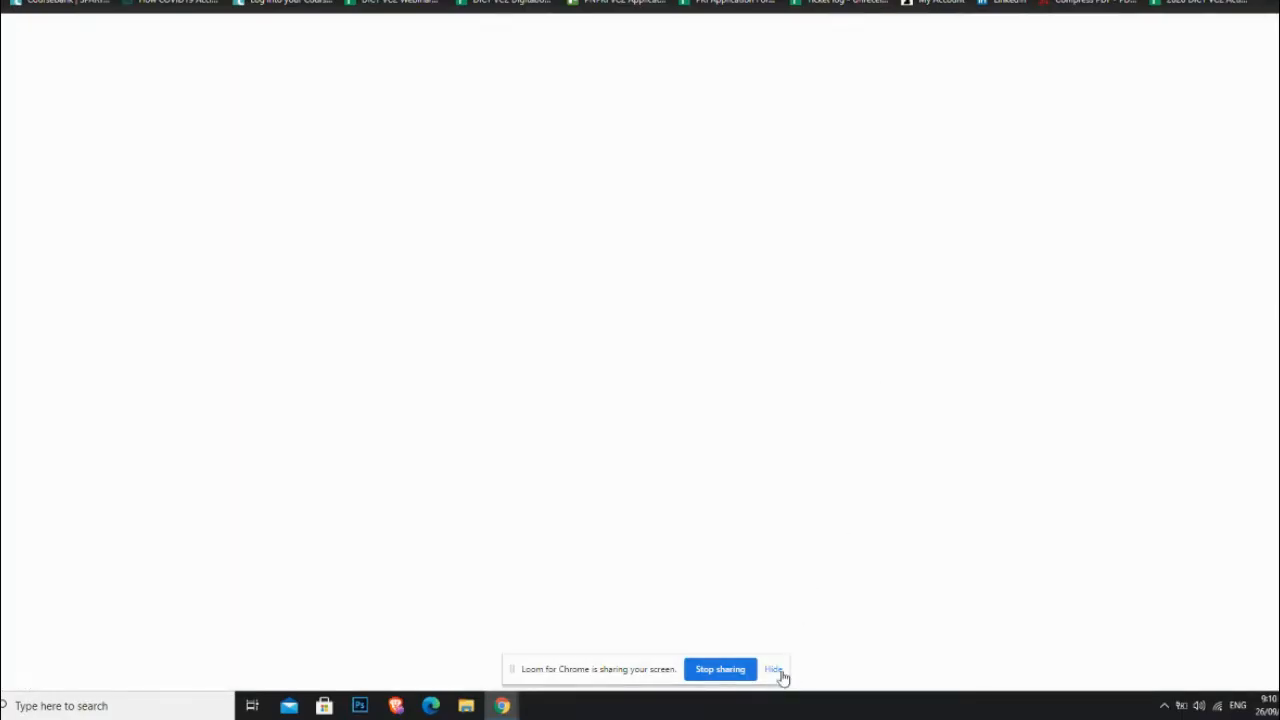
# Step: Scroll down through Calendly's meeting types and scheduling features to the free sign-up section, then back up
pyautogui.click(773, 670)
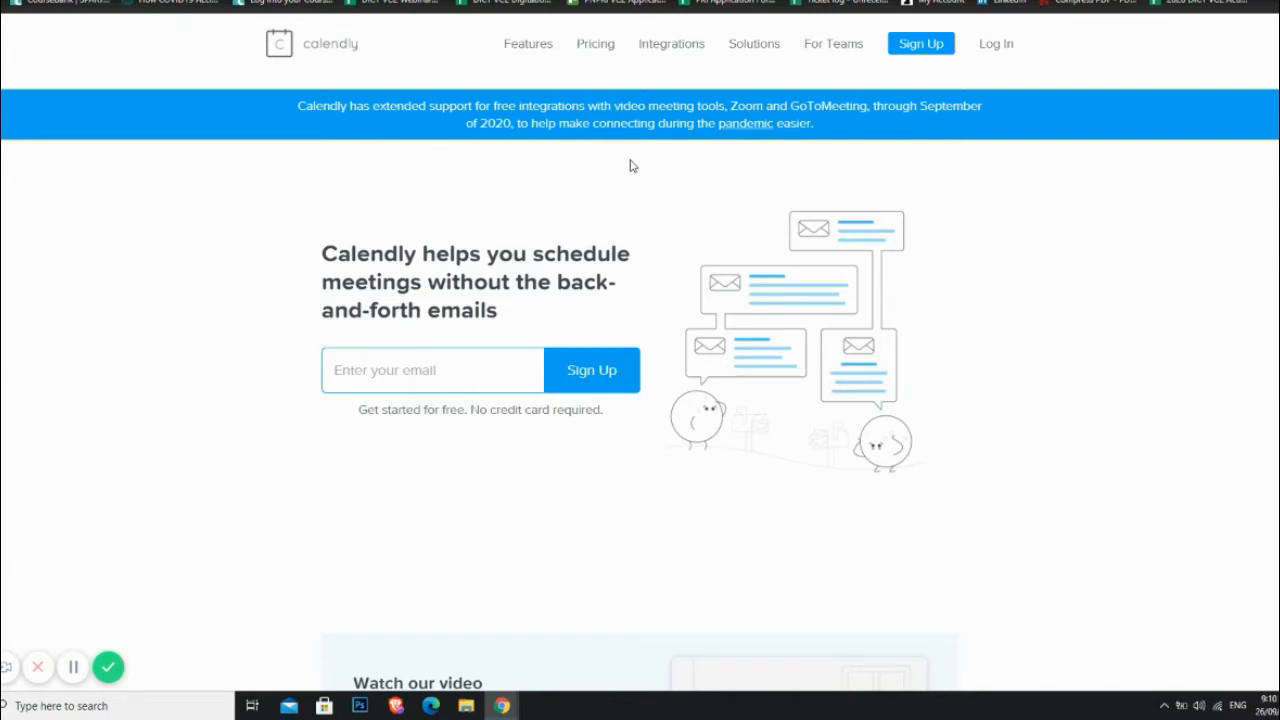
pyautogui.click(514, 53)
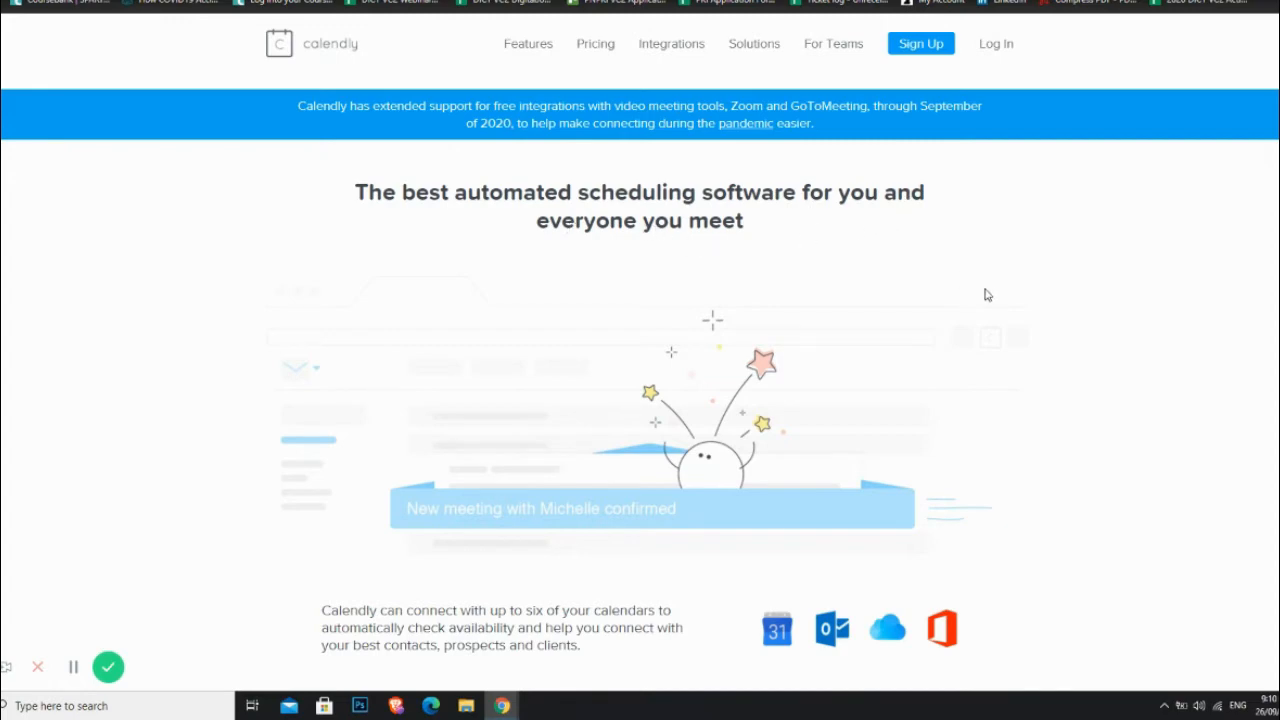
pyautogui.scroll(-2, 985, 292)
pyautogui.scroll(-2, 983, 290)
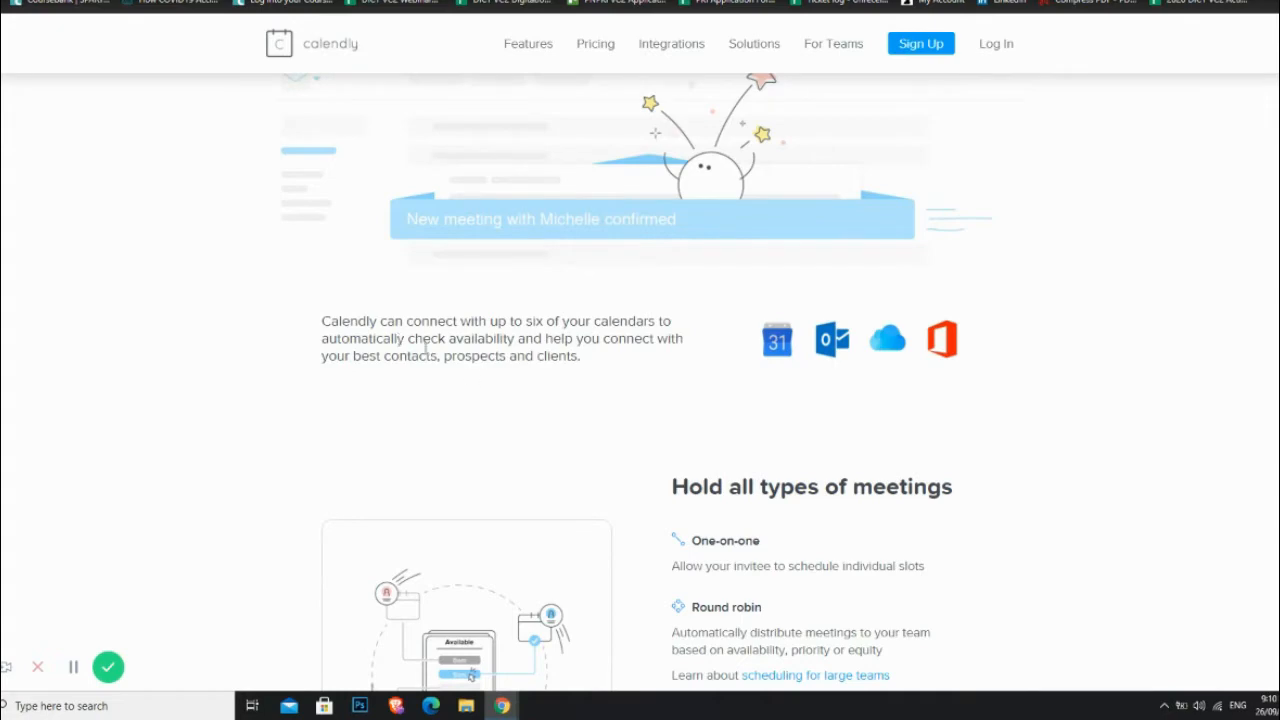
pyautogui.scroll(-5, 1163, 394)
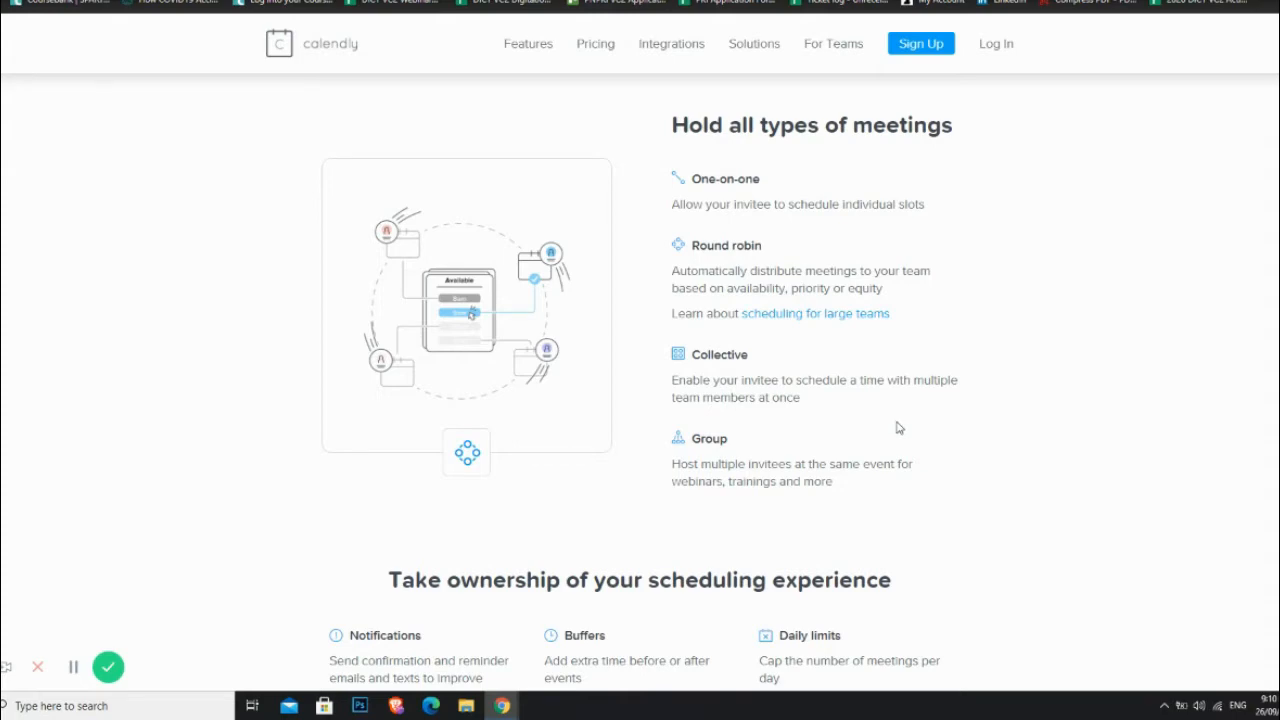
pyautogui.scroll(-5, 897, 428)
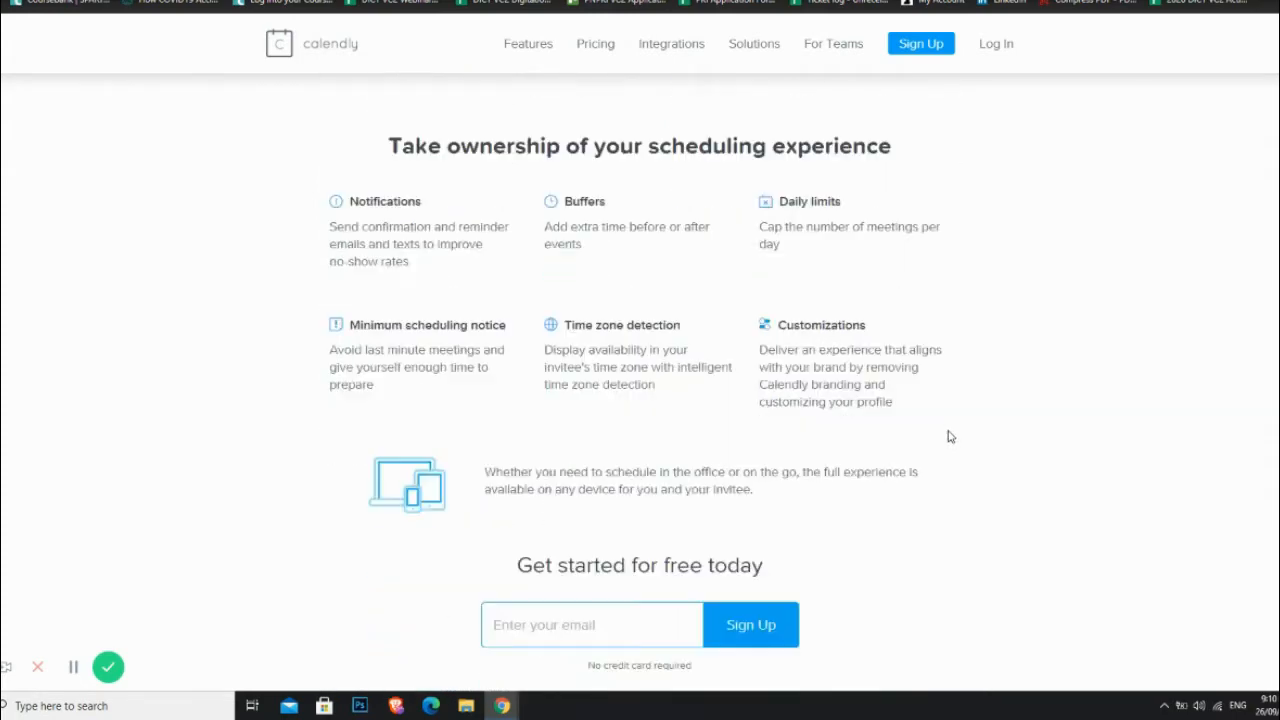
pyautogui.scroll(-1, 950, 436)
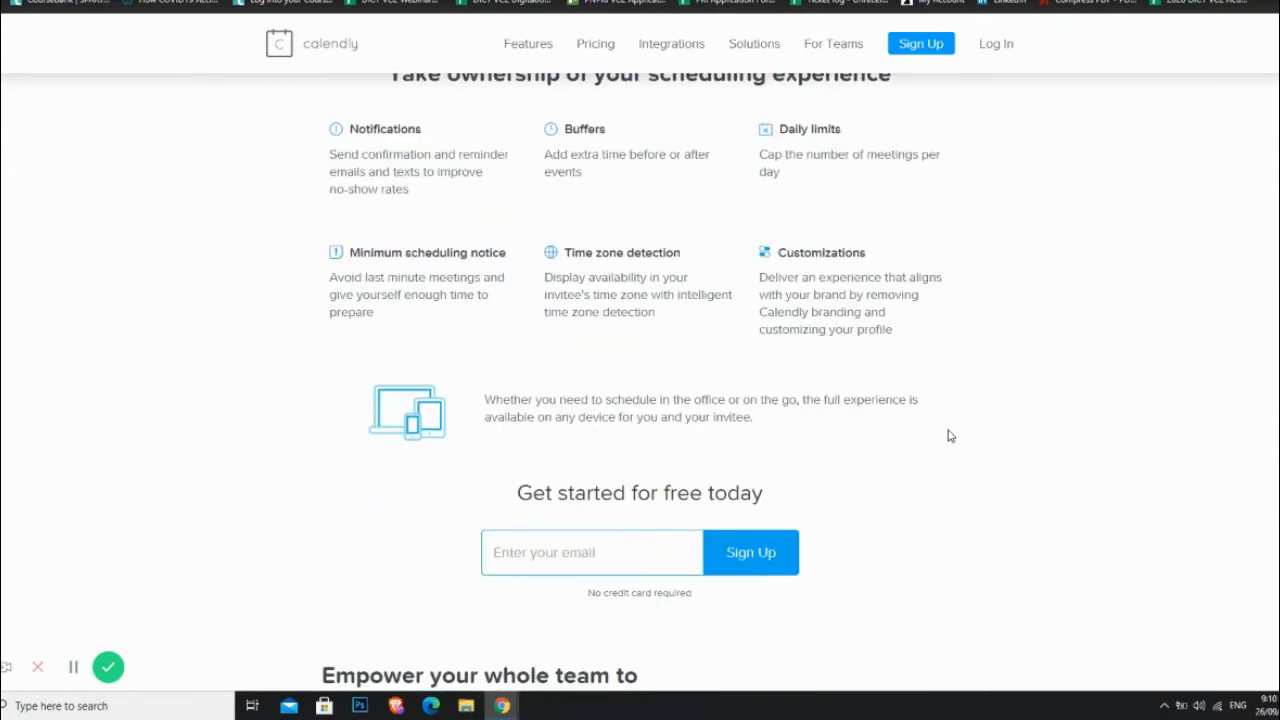
pyautogui.scroll(15, 948, 434)
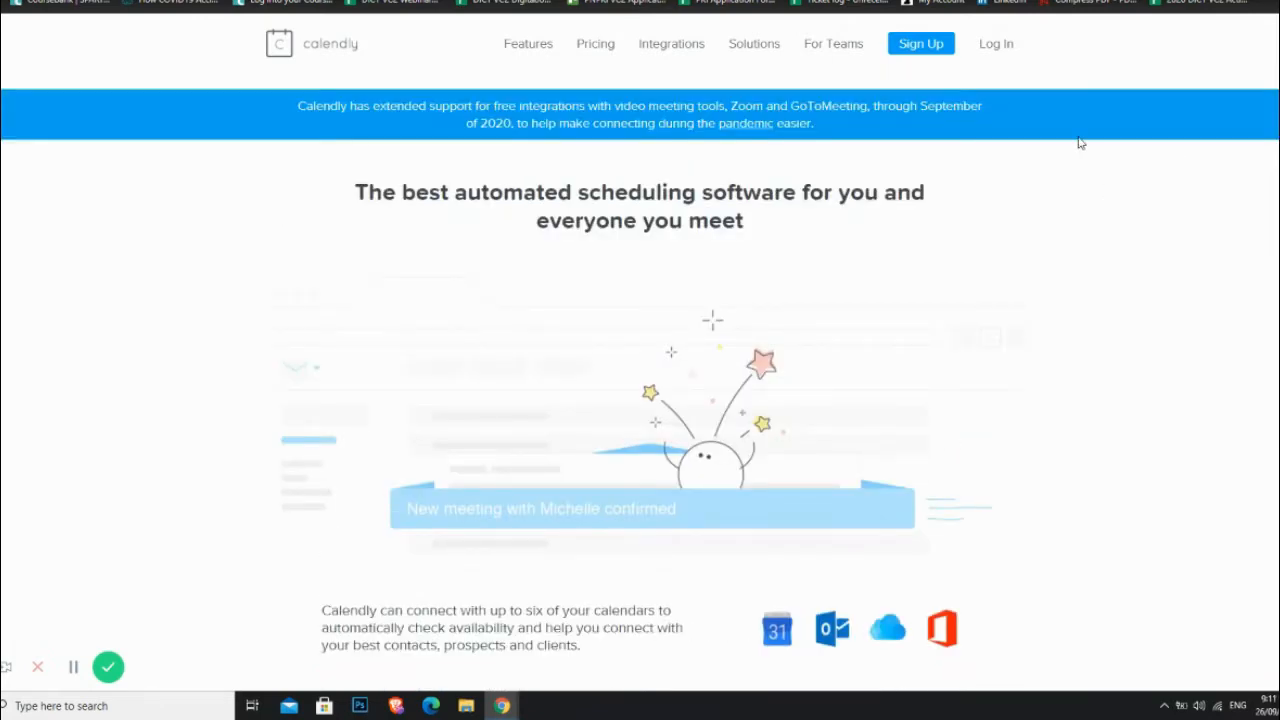
# Step: On the sign-up page, enter the test account's Gmail address from autofill and submit it with Get Started
pyautogui.click(919, 47)
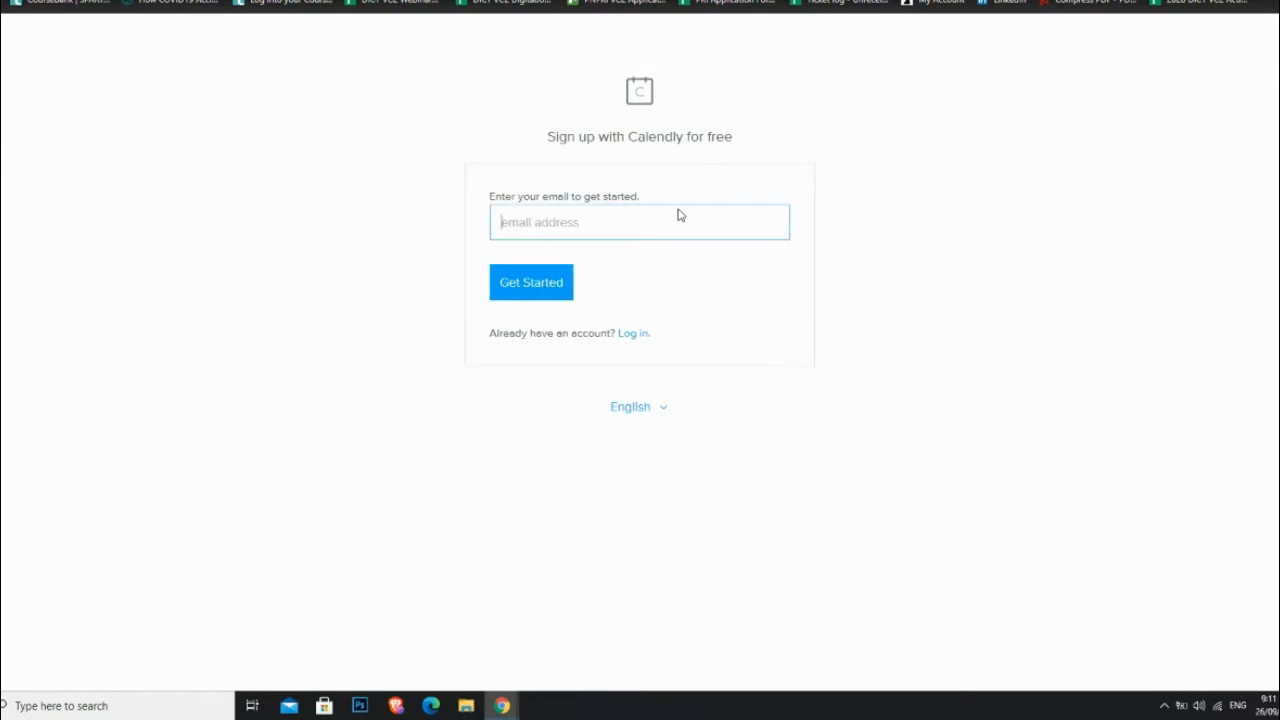
pyautogui.click(575, 223)
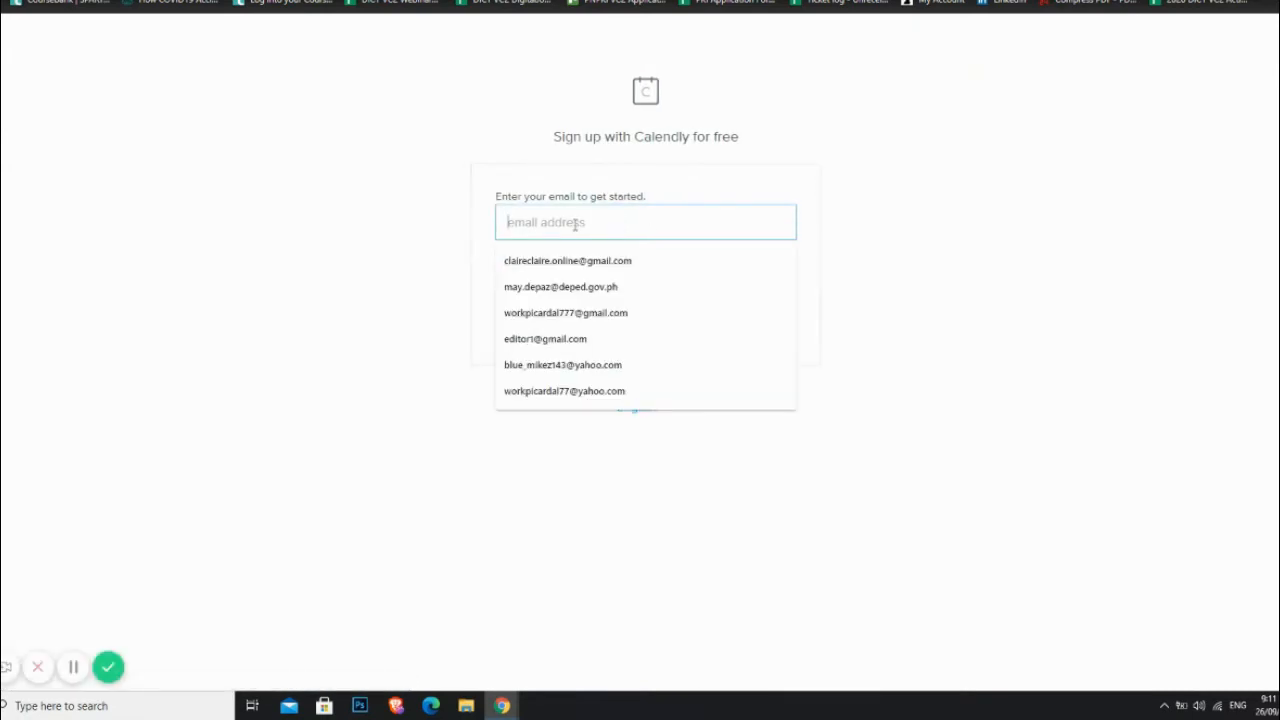
pyautogui.click(572, 313)
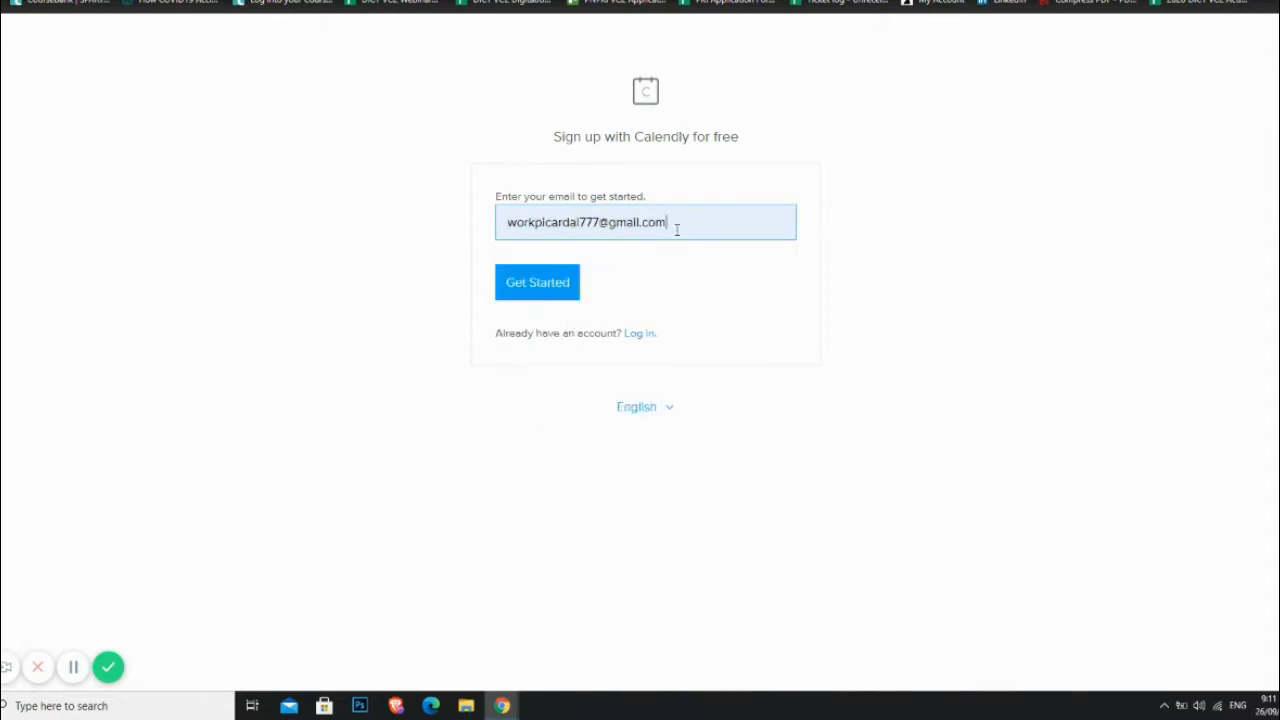
pyautogui.moveTo(677, 229); pyautogui.dragTo(403, 234)
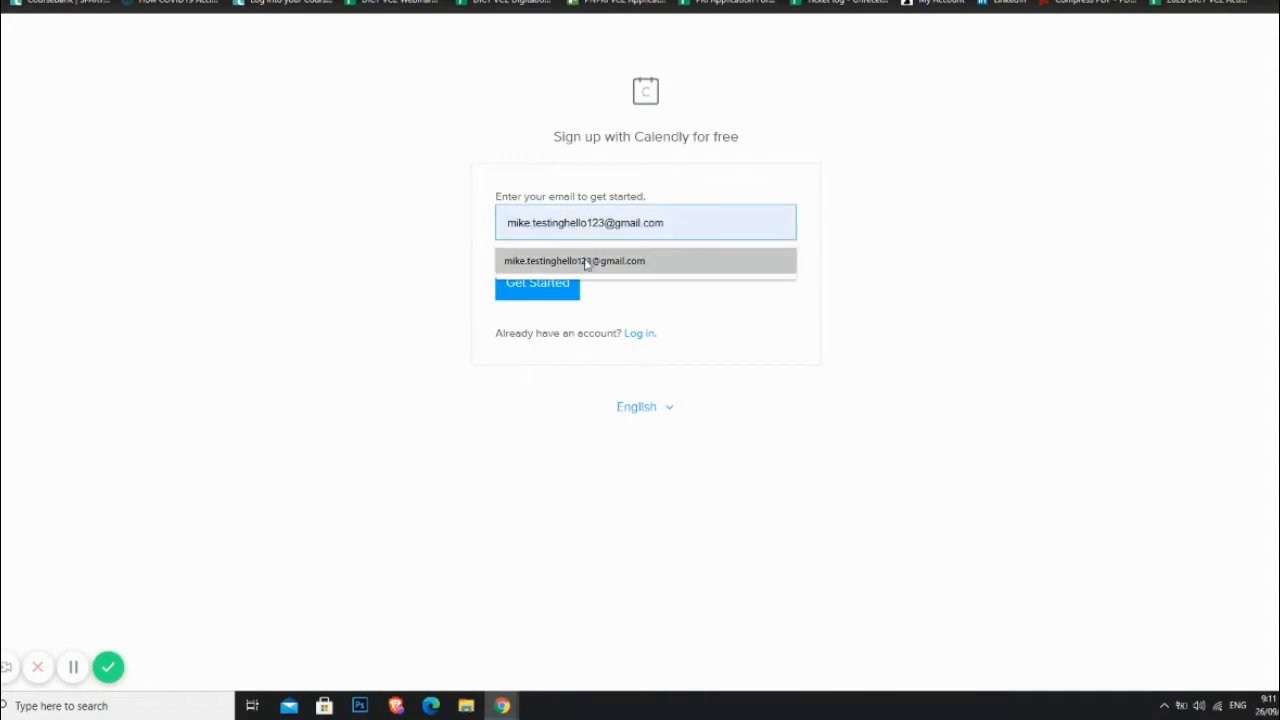
pyautogui.click(586, 261)
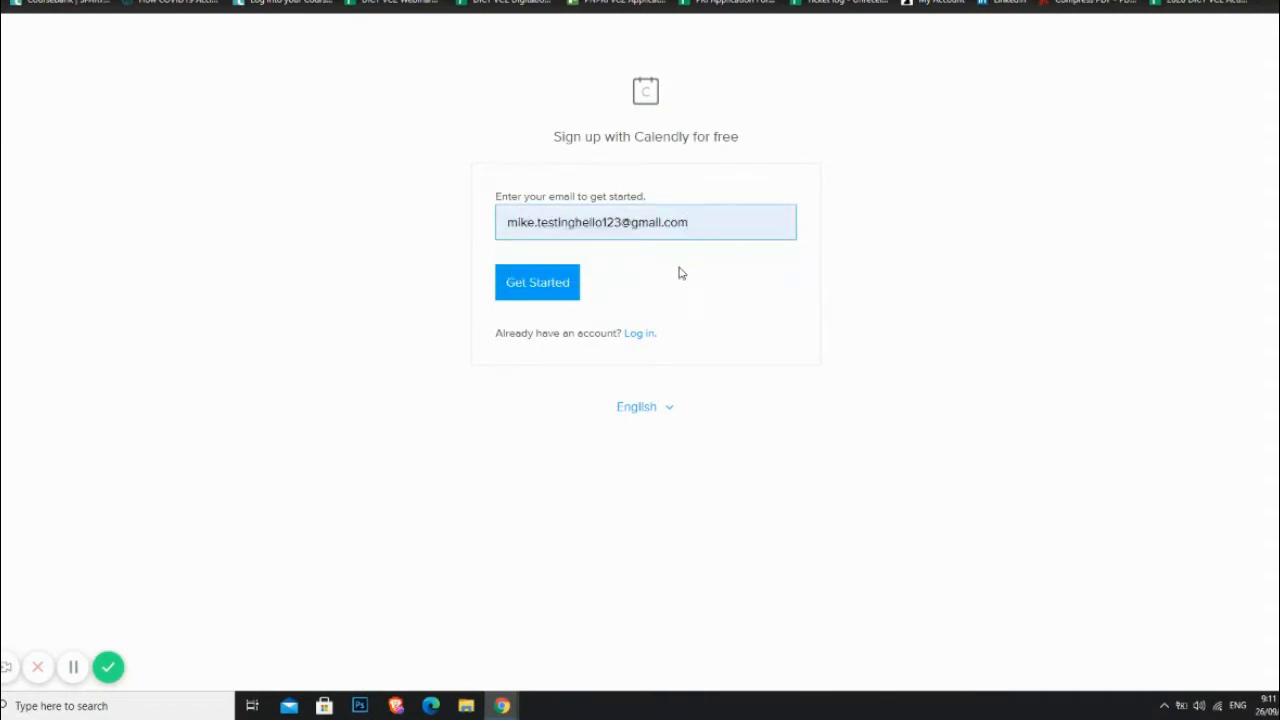
pyautogui.click(546, 290)
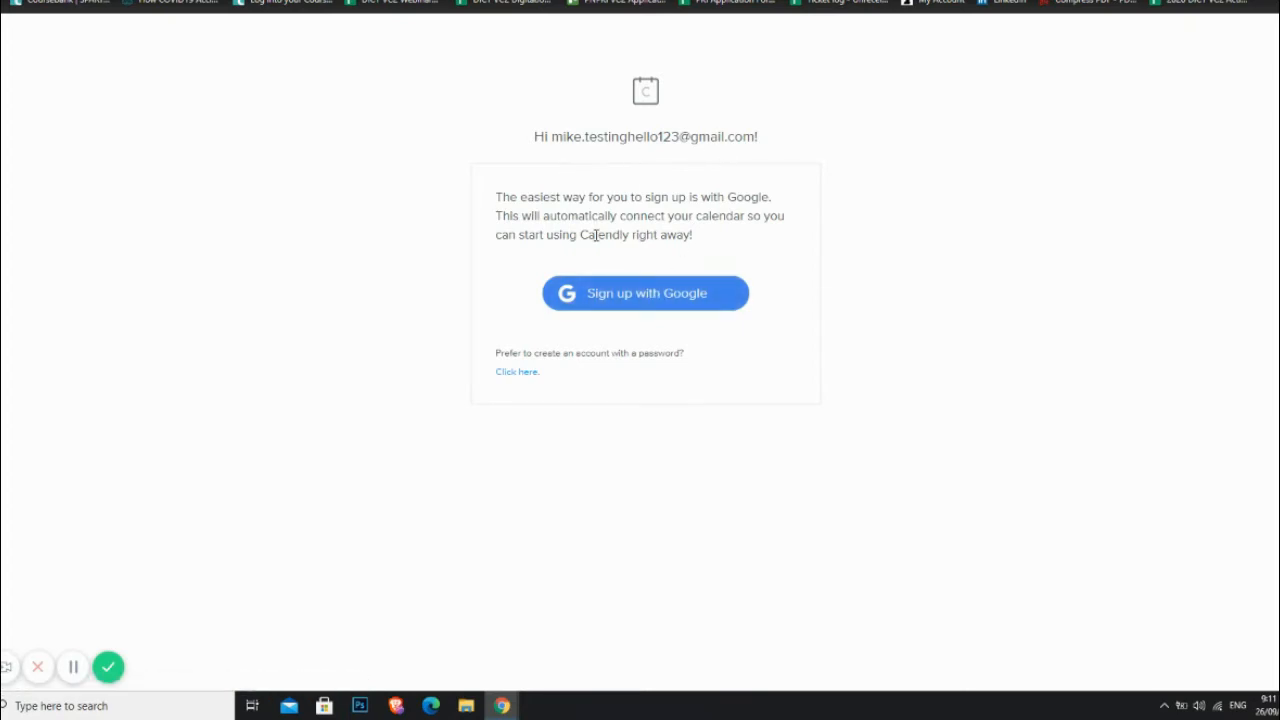
# Step: Sign up with the test Google account, switch the consent page to English (United States), and allow Calendly access
pyautogui.click(656, 299)
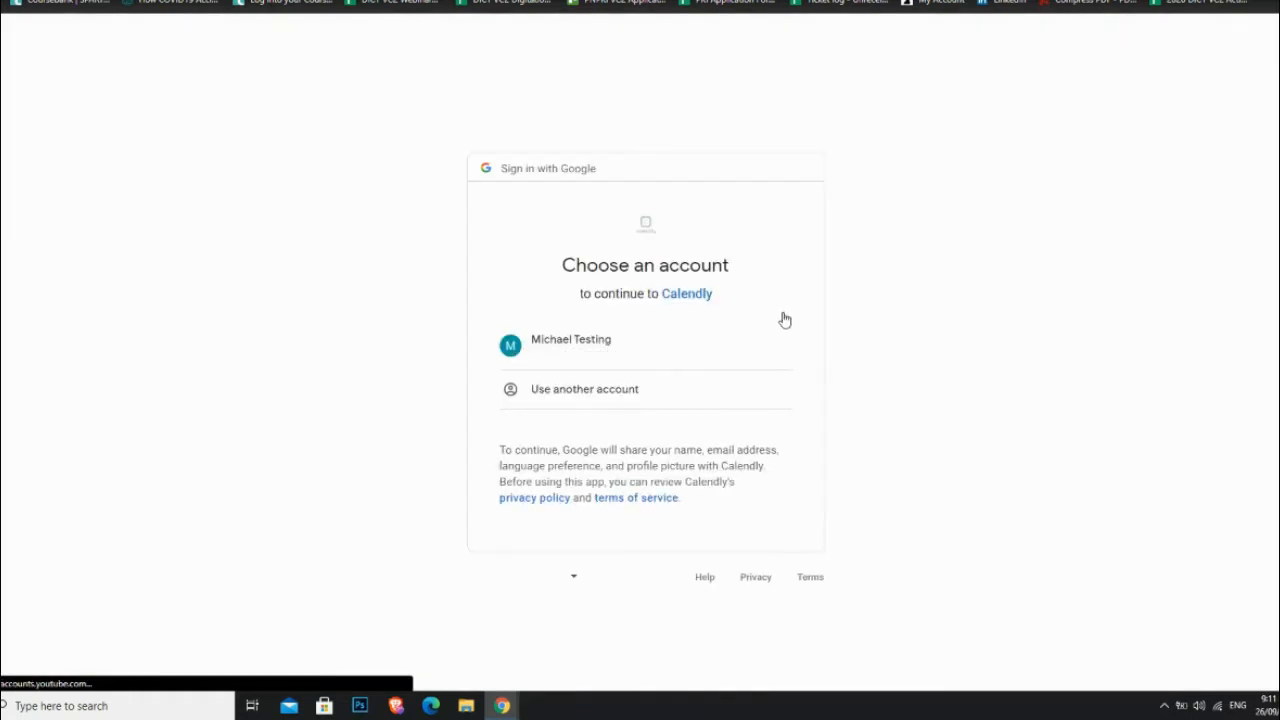
pyautogui.click(590, 356)
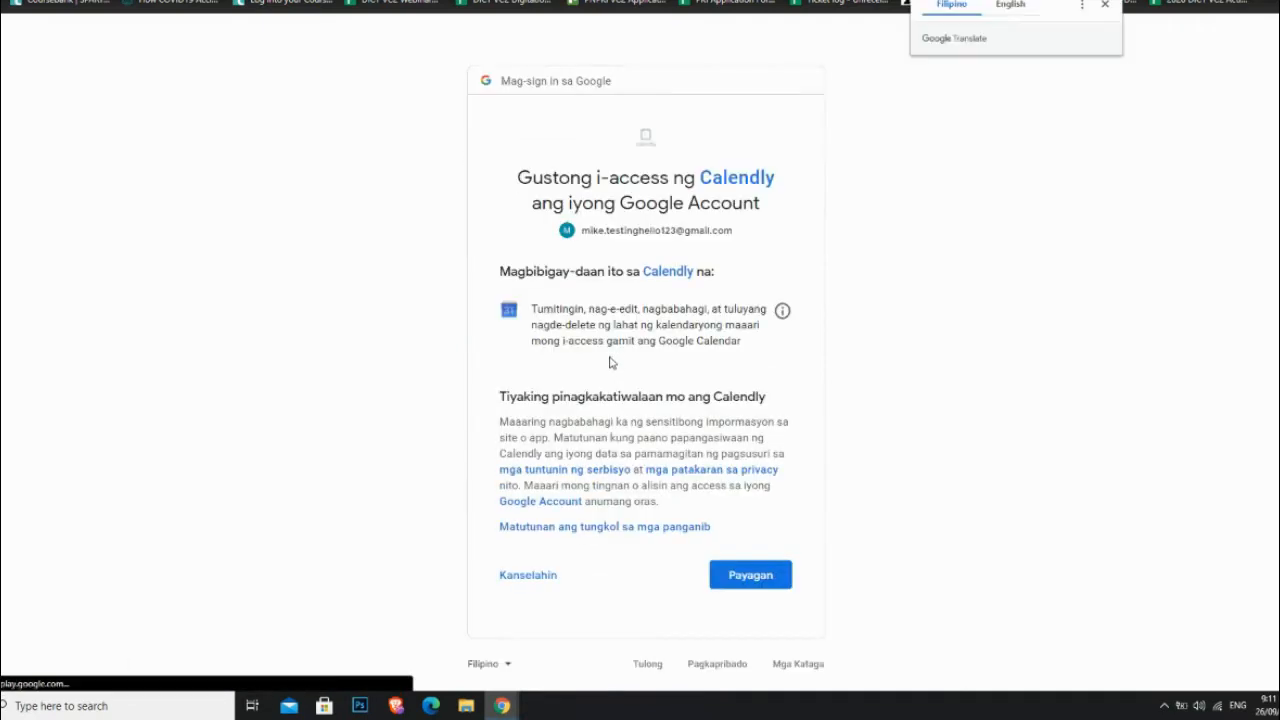
pyautogui.click(506, 667)
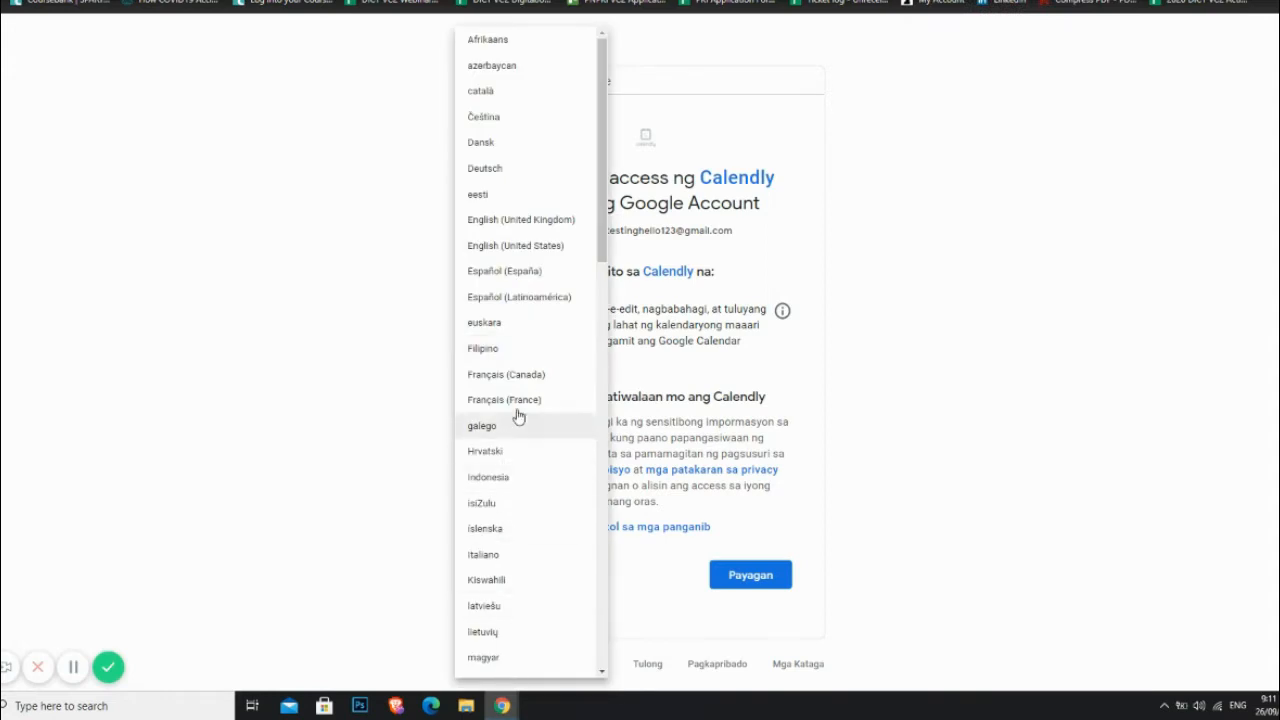
pyautogui.click(516, 246)
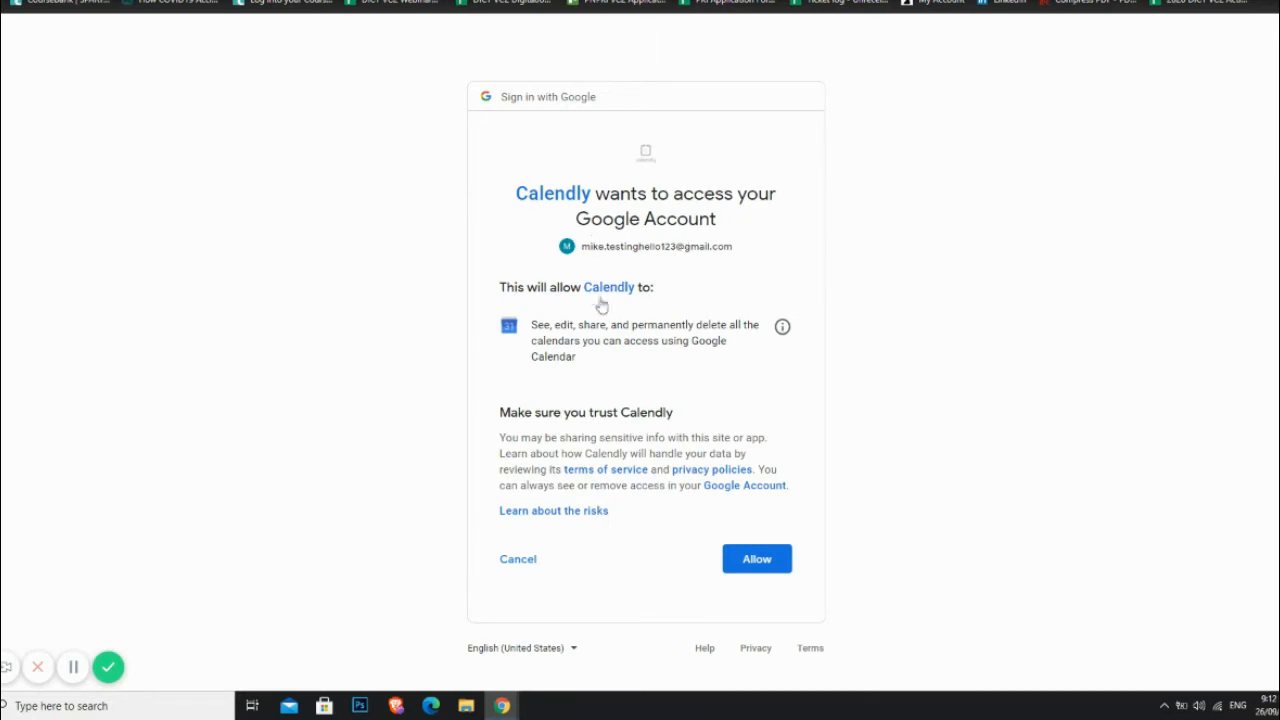
pyautogui.click(752, 569)
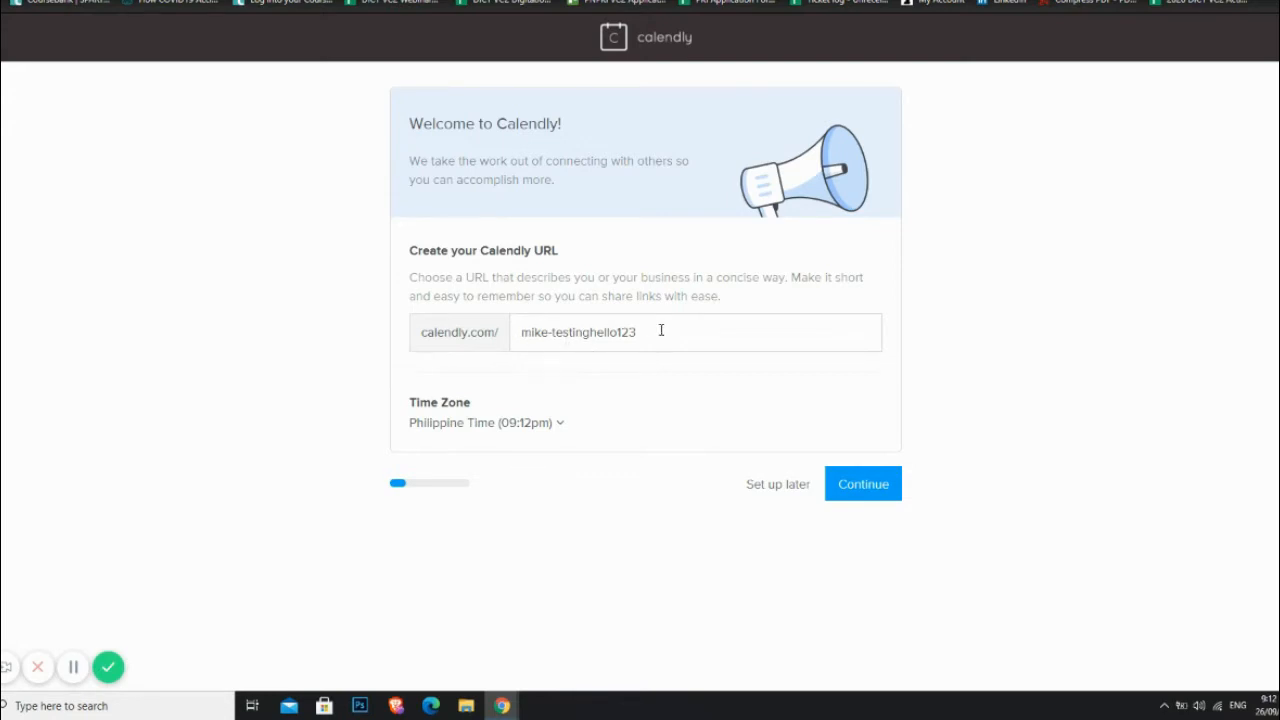
# Step: Replace the suggested Calendly URL with a two-word booking slug joined by a hyphen and continue
pyautogui.moveTo(661, 330); pyautogui.dragTo(522, 349)
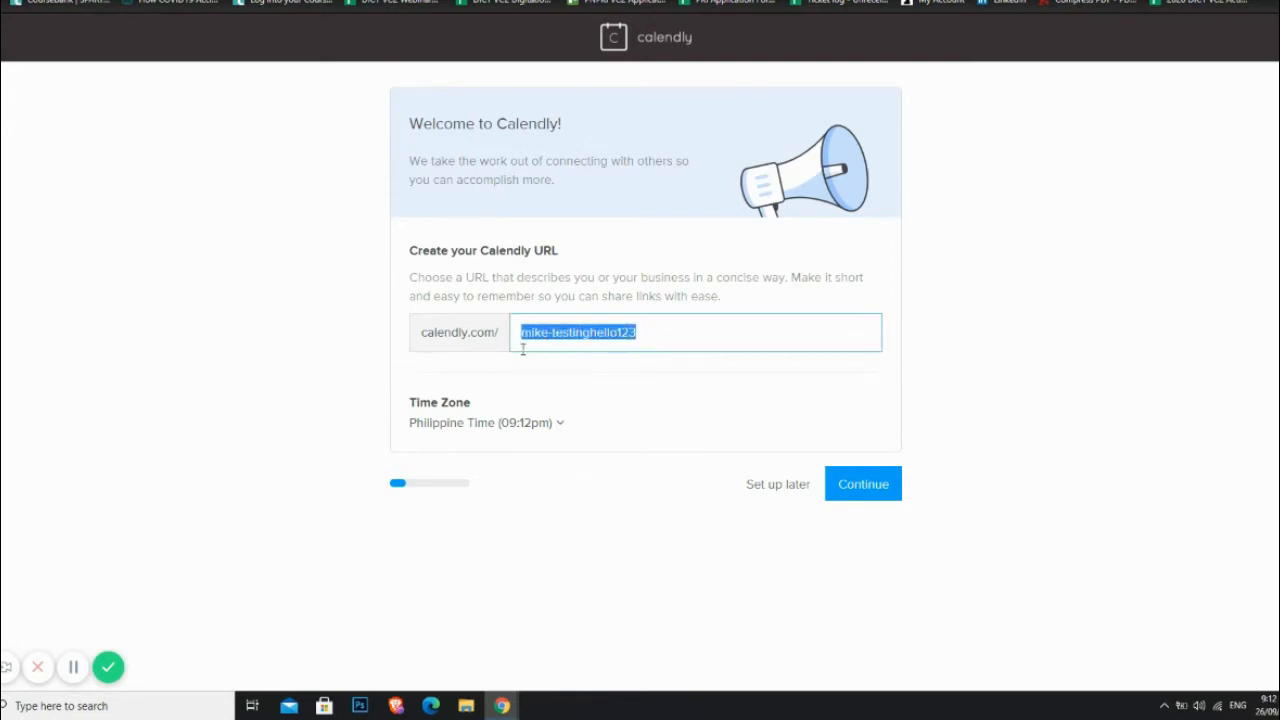
pyautogui.click(654, 332)
pyautogui.moveTo(638, 334); pyautogui.dragTo(519, 343)
pyautogui.moveTo(658, 334); pyautogui.dragTo(501, 347)
pyautogui.write('mike')
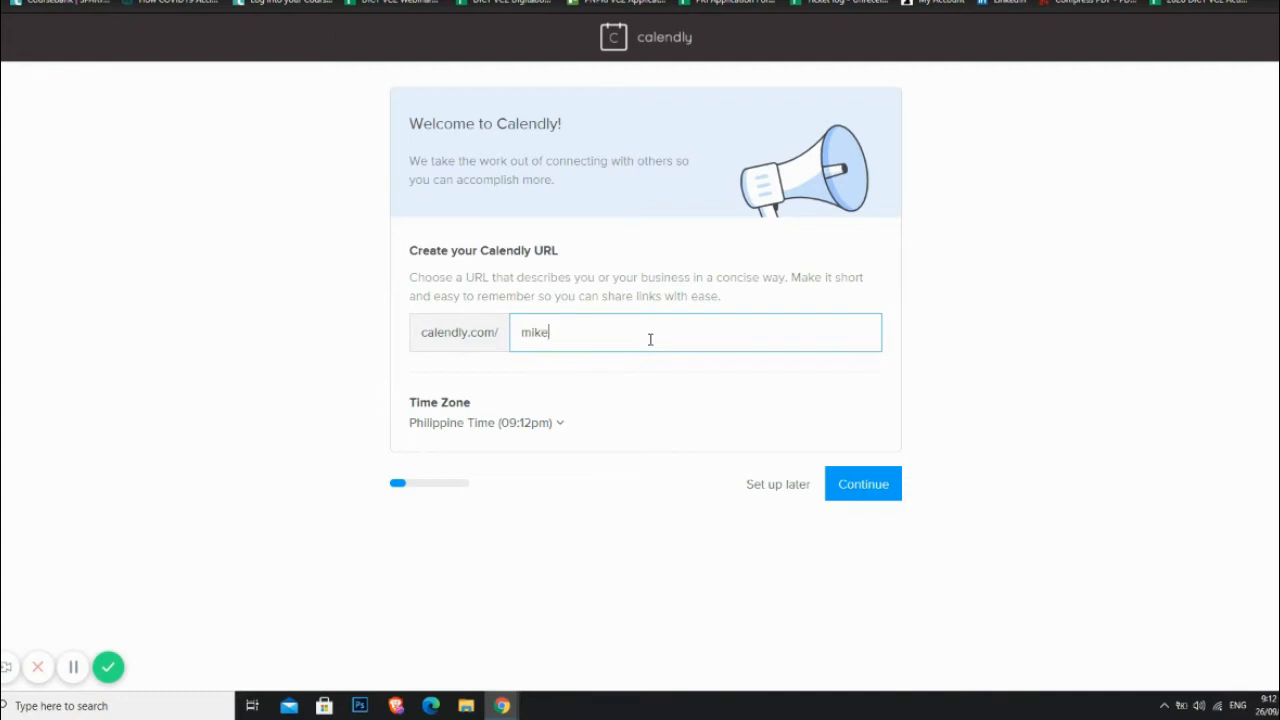
pyautogui.write('calen')
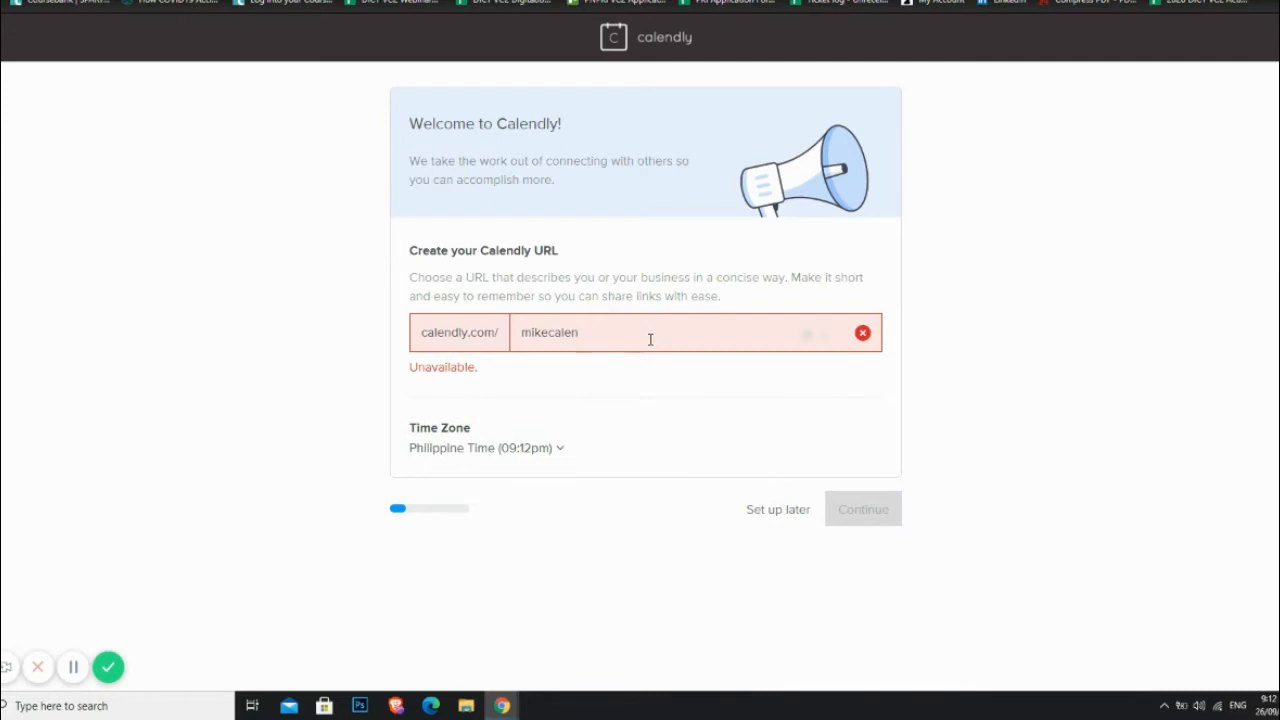
pyautogui.write('dly')
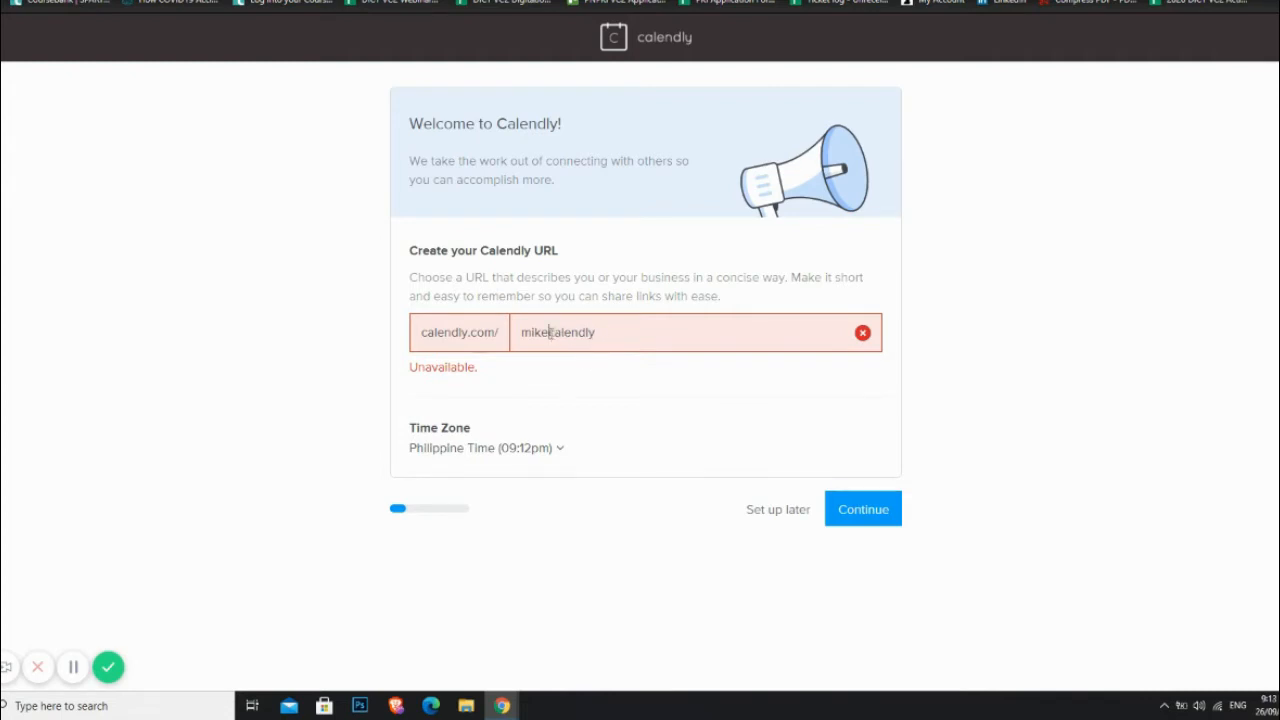
pyautogui.write('-')
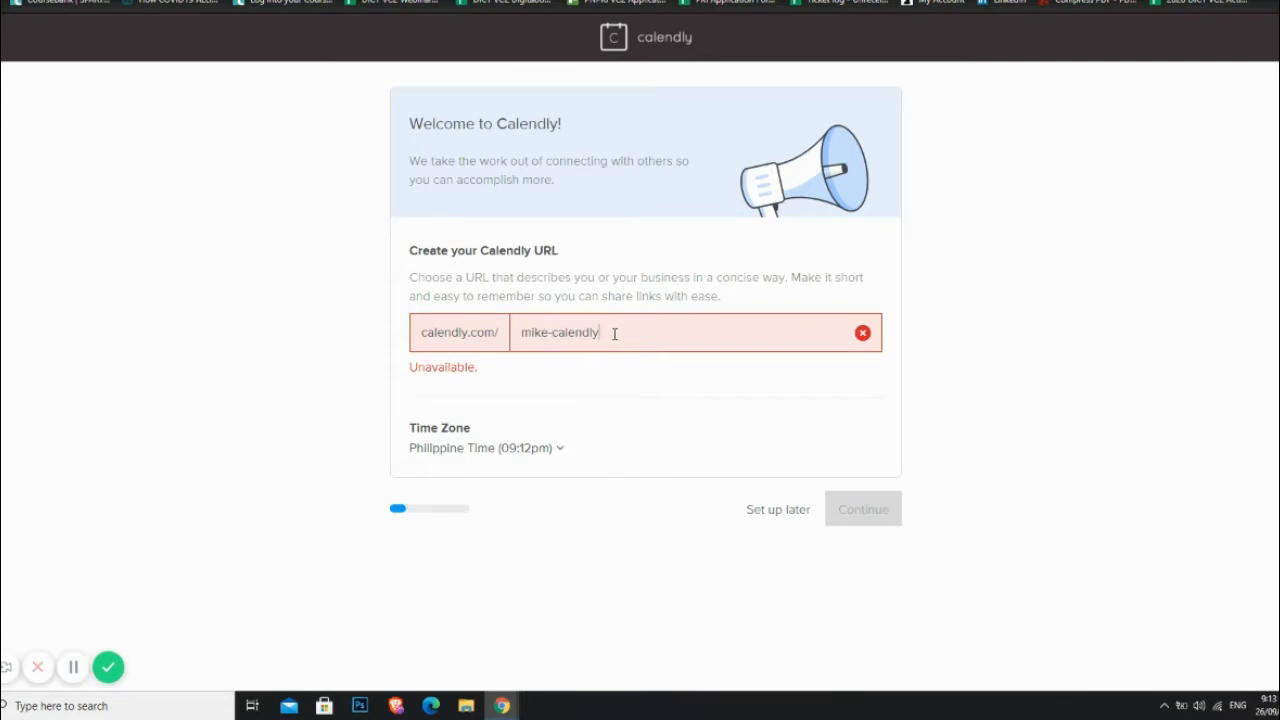
pyautogui.moveTo(601, 332); pyautogui.dragTo(553, 335)
pyautogui.write('booknow')
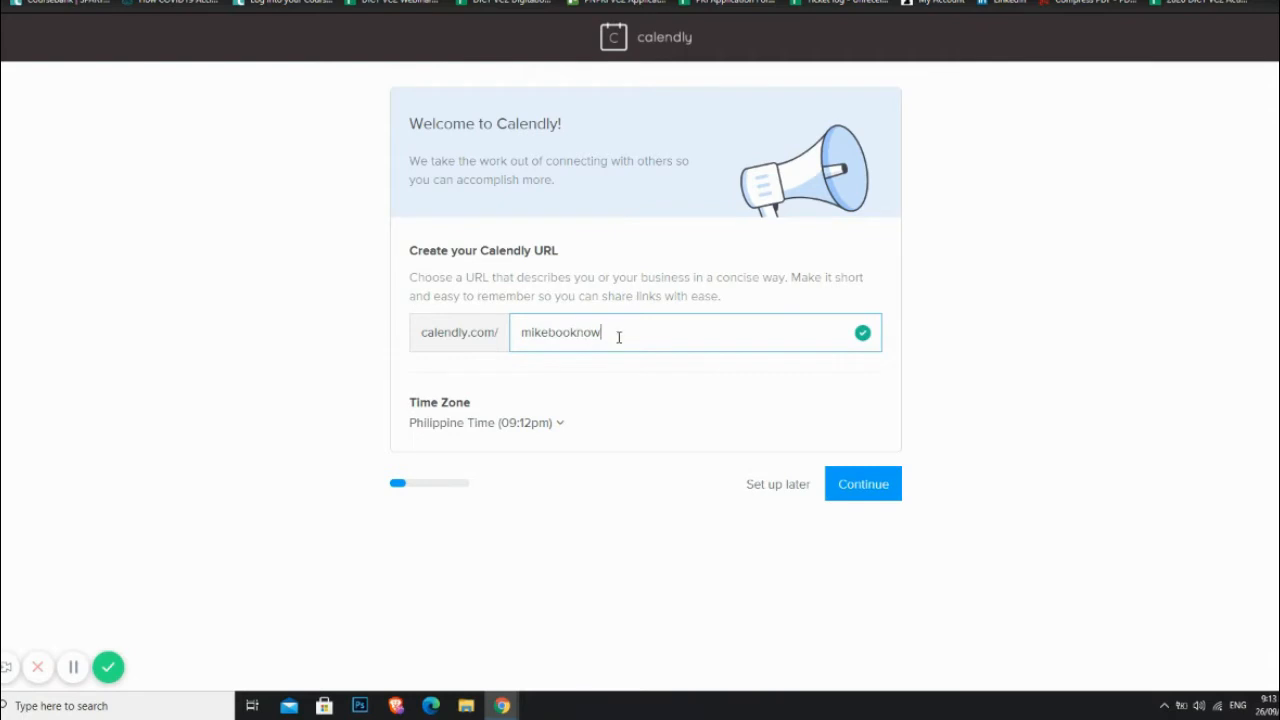
pyautogui.click(547, 332)
pyautogui.write('-')
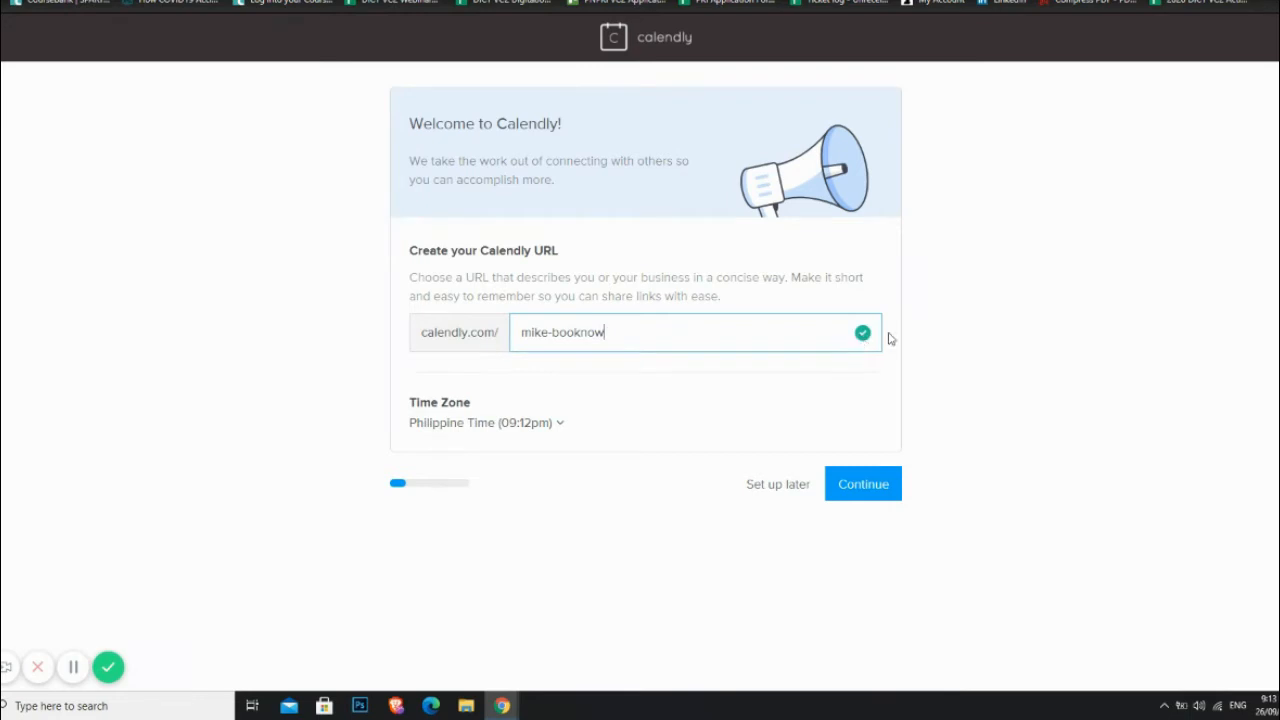
pyautogui.click(865, 487)
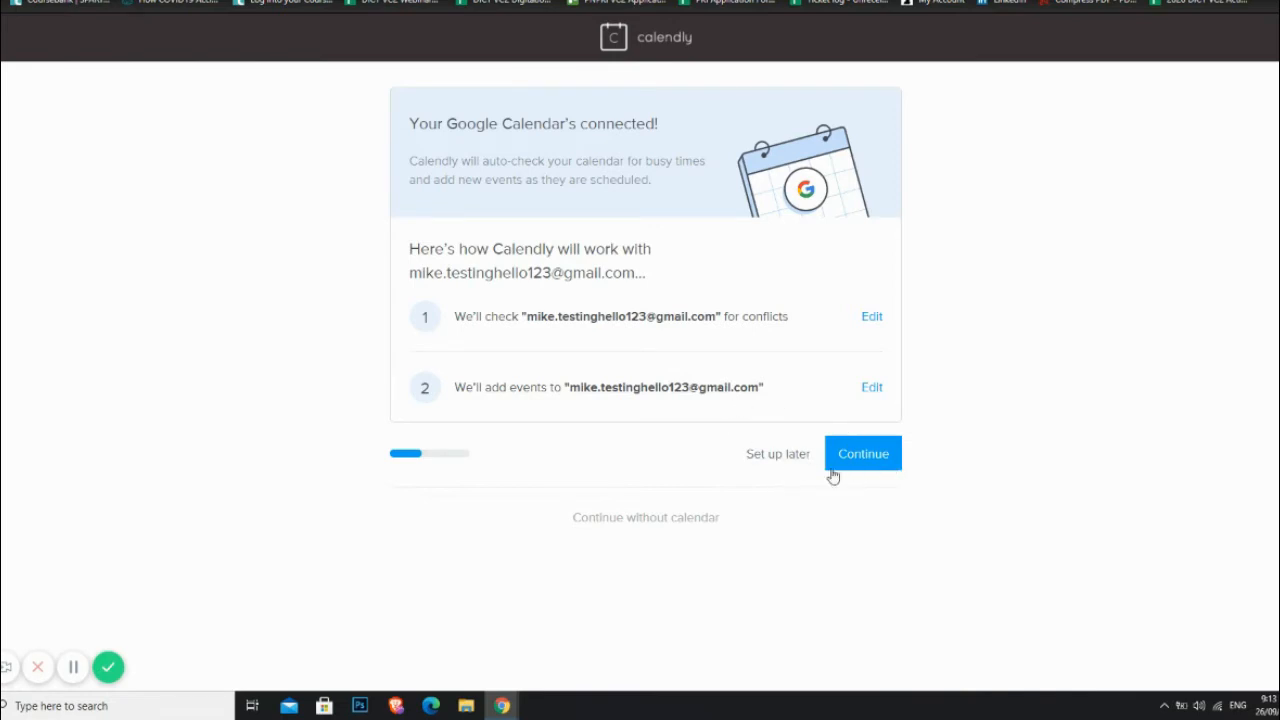
# Step: Skip calendar connection and set available hours to 06:00pm–10:00pm, Monday through Saturday, then continue
pyautogui.click(775, 455)
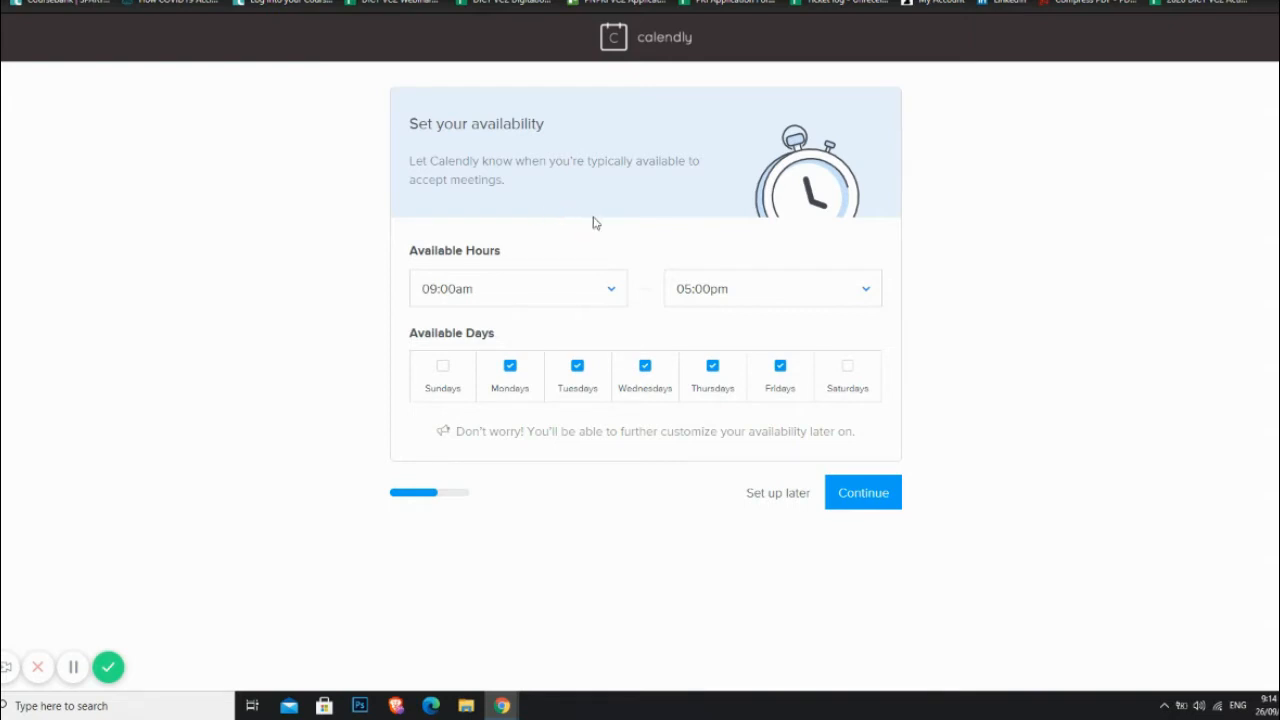
pyautogui.click(610, 291)
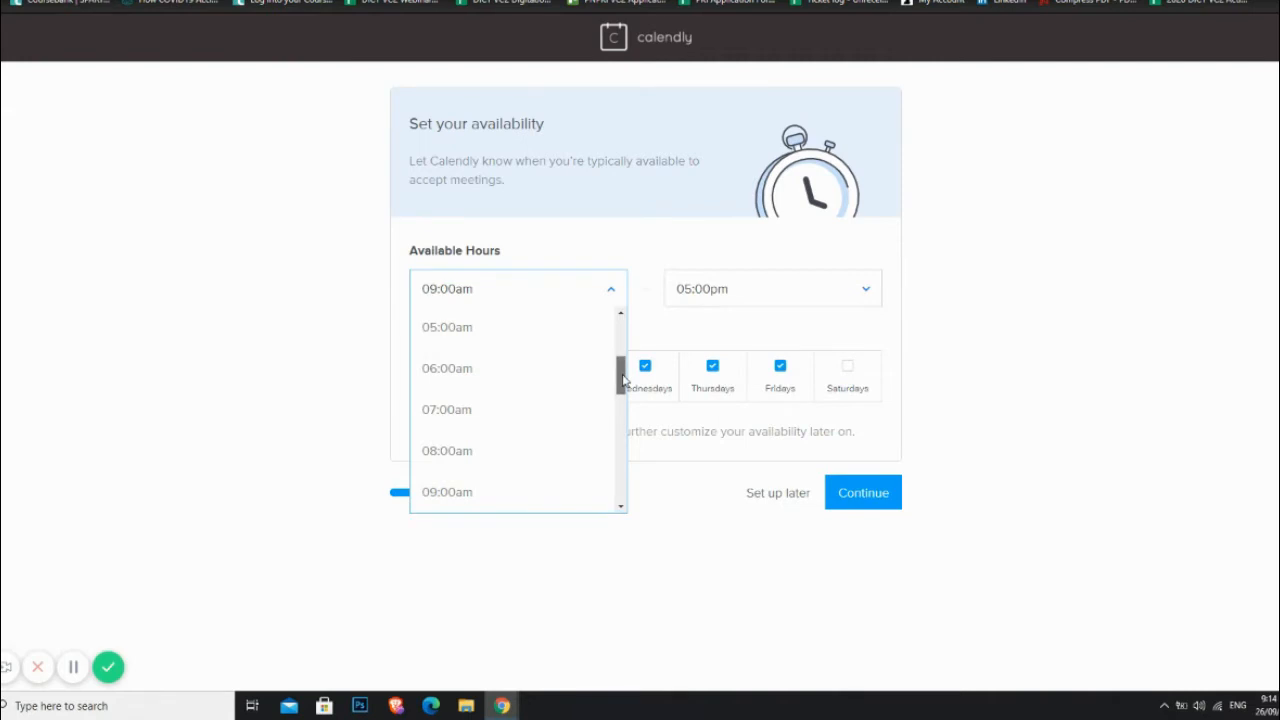
pyautogui.moveTo(622, 378); pyautogui.dragTo(641, 462)
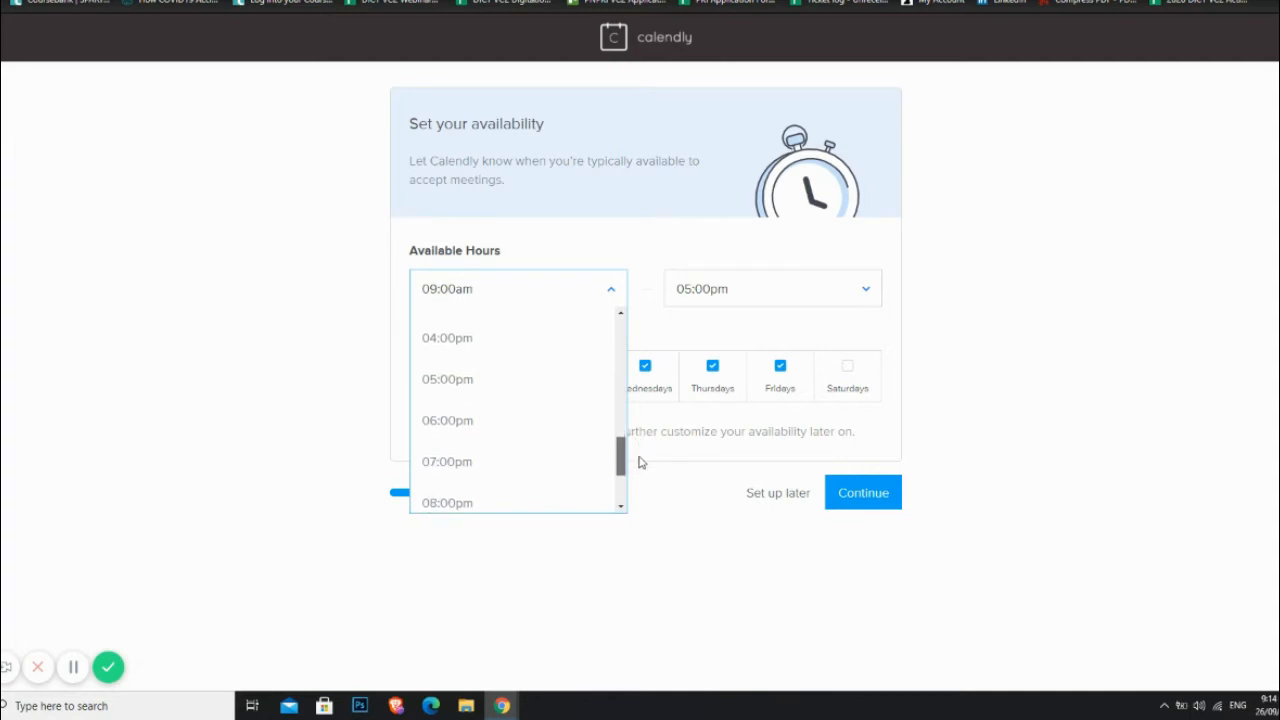
pyautogui.click(469, 430)
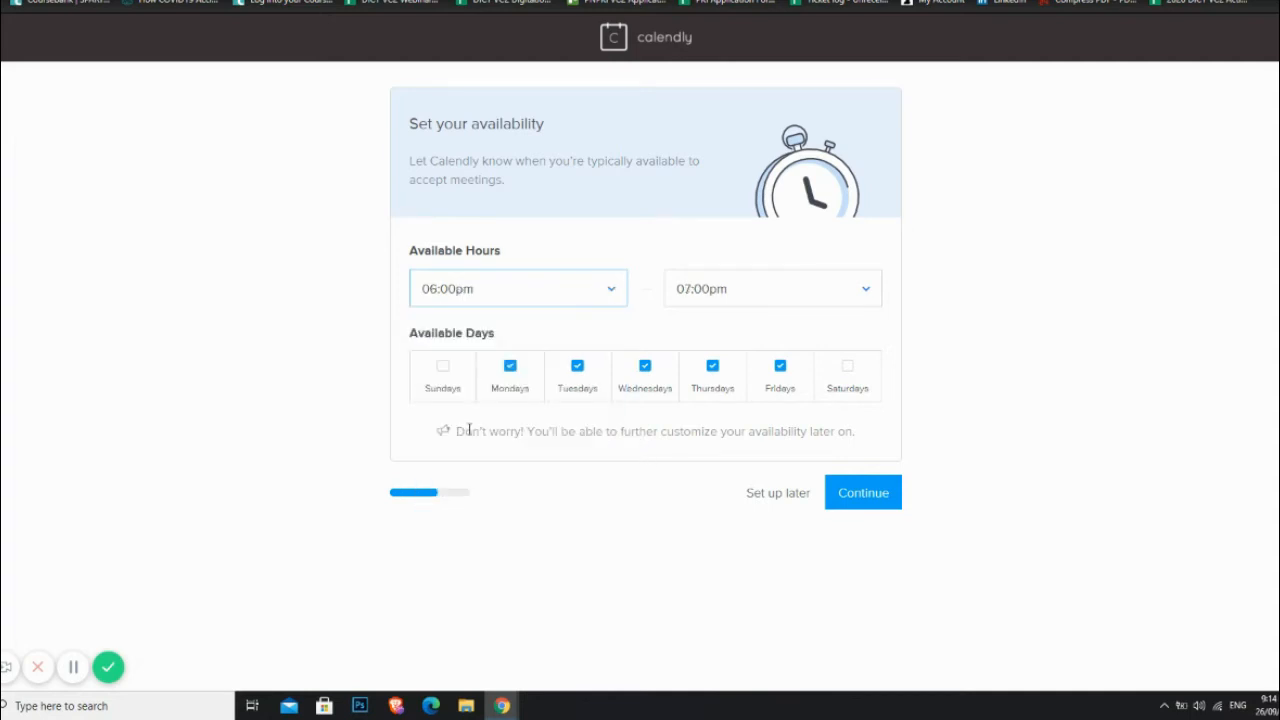
pyautogui.click(851, 293)
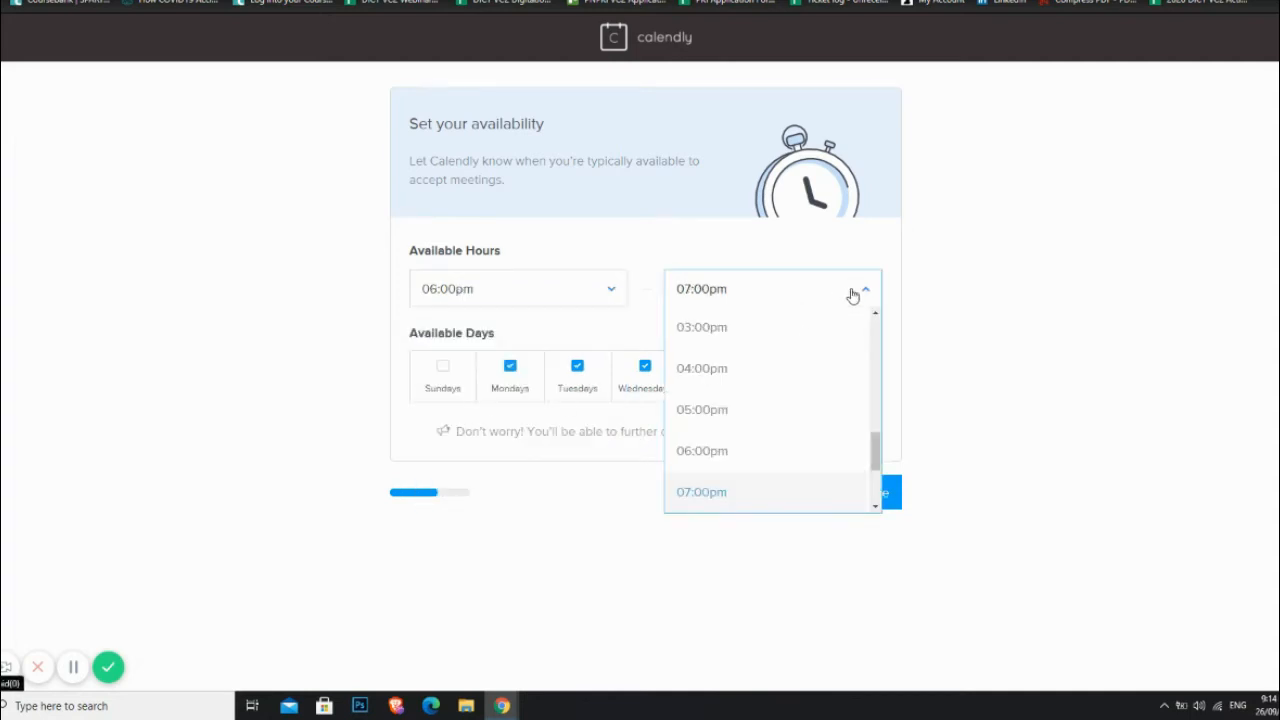
pyautogui.moveTo(877, 443); pyautogui.dragTo(876, 468)
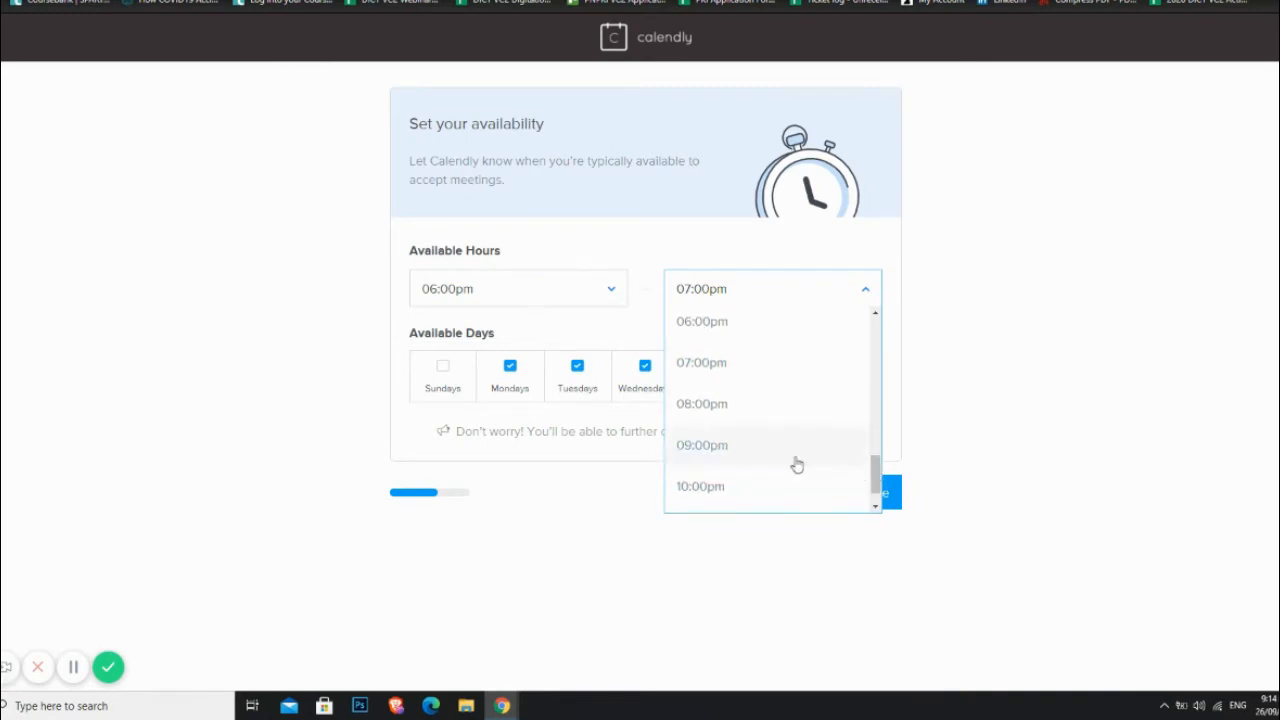
pyautogui.click(710, 488)
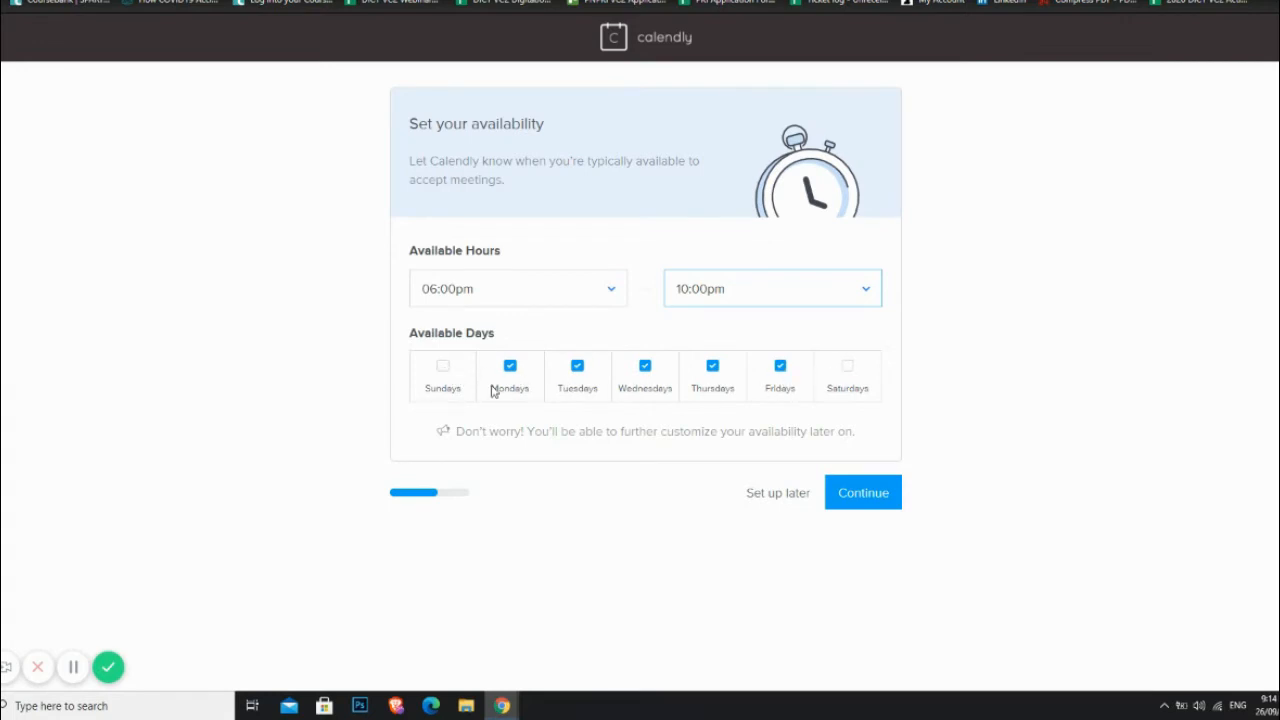
pyautogui.click(847, 372)
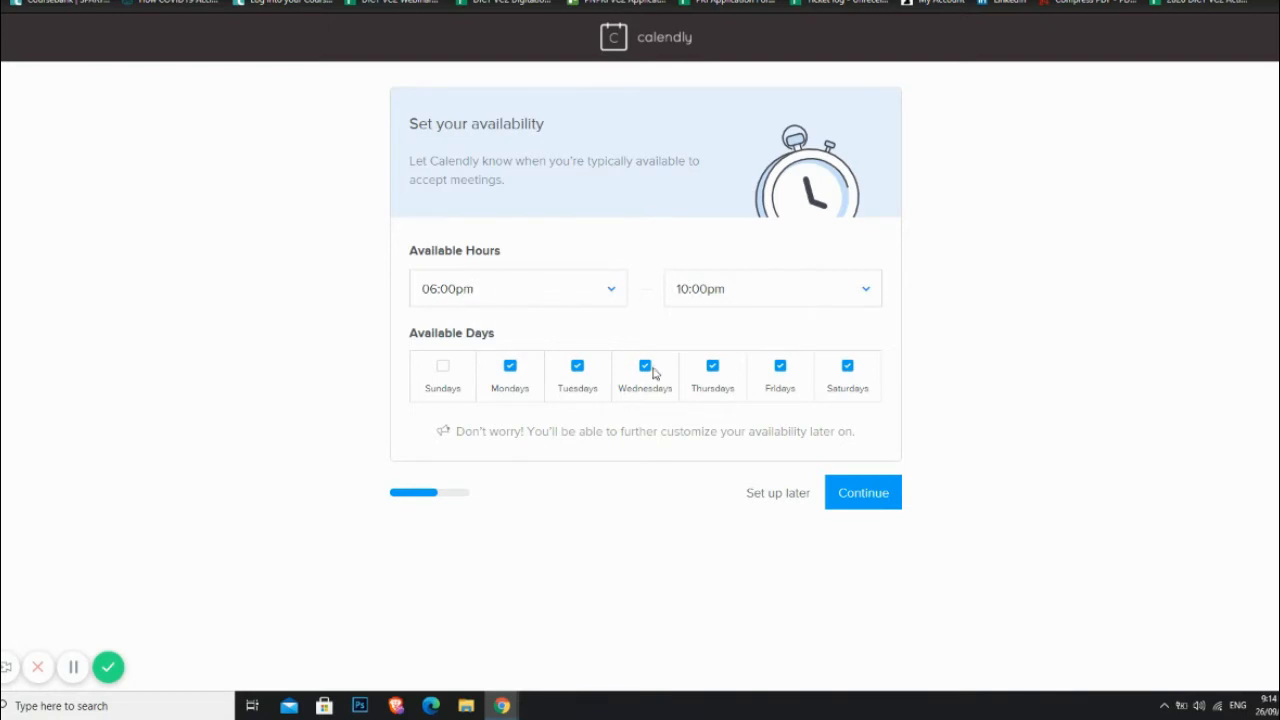
pyautogui.click(867, 494)
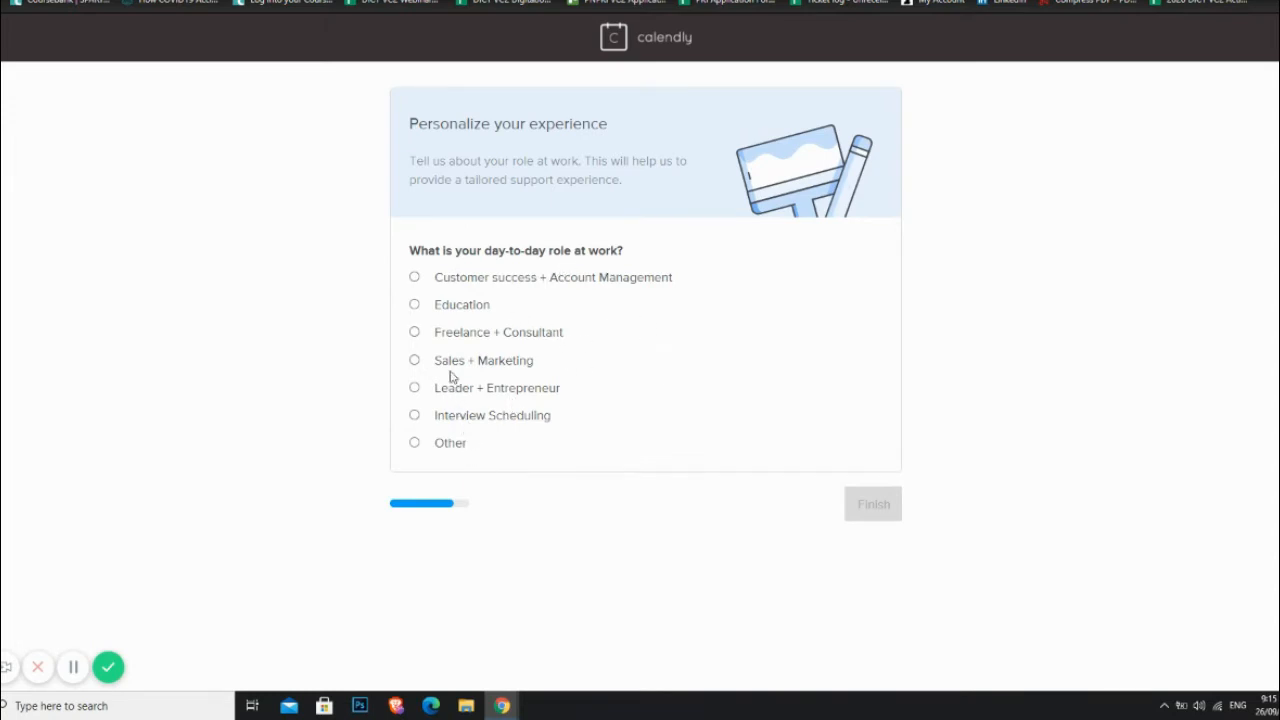
# Step: Choose Freelance + Consultant as the role, finish onboarding, and open the 15 Minute Meeting event
pyautogui.click(415, 333)
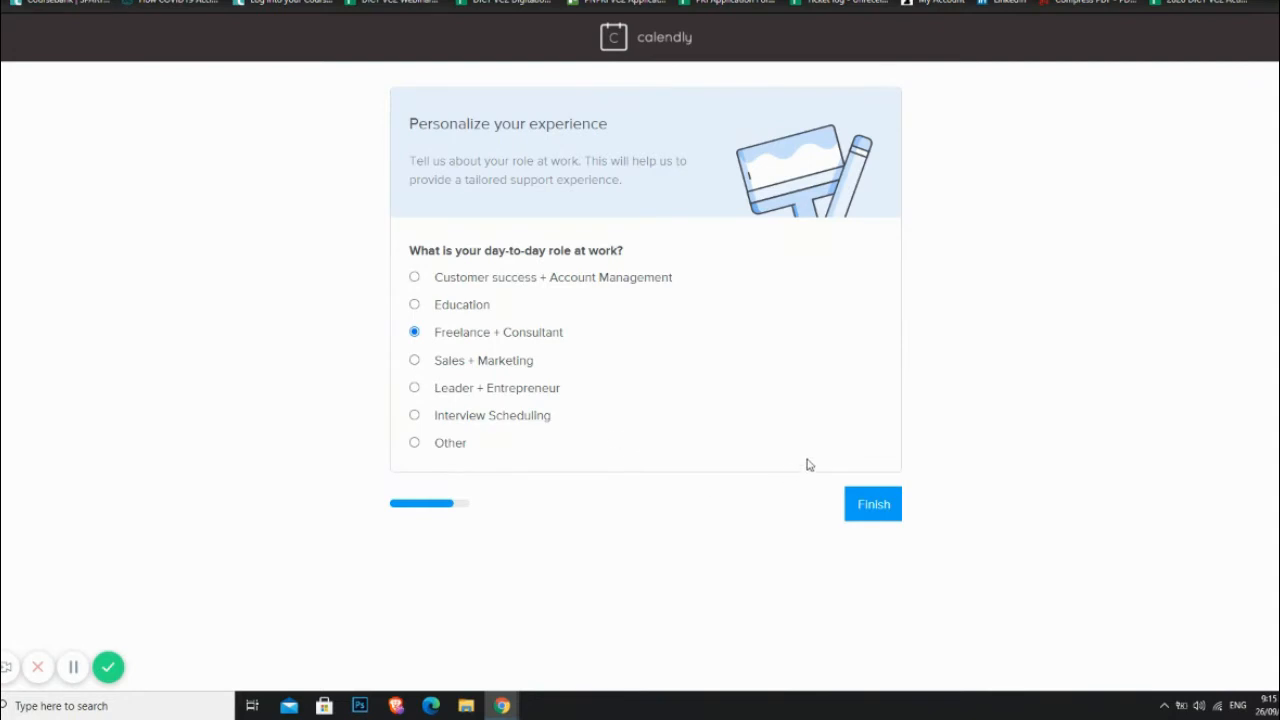
pyautogui.click(876, 507)
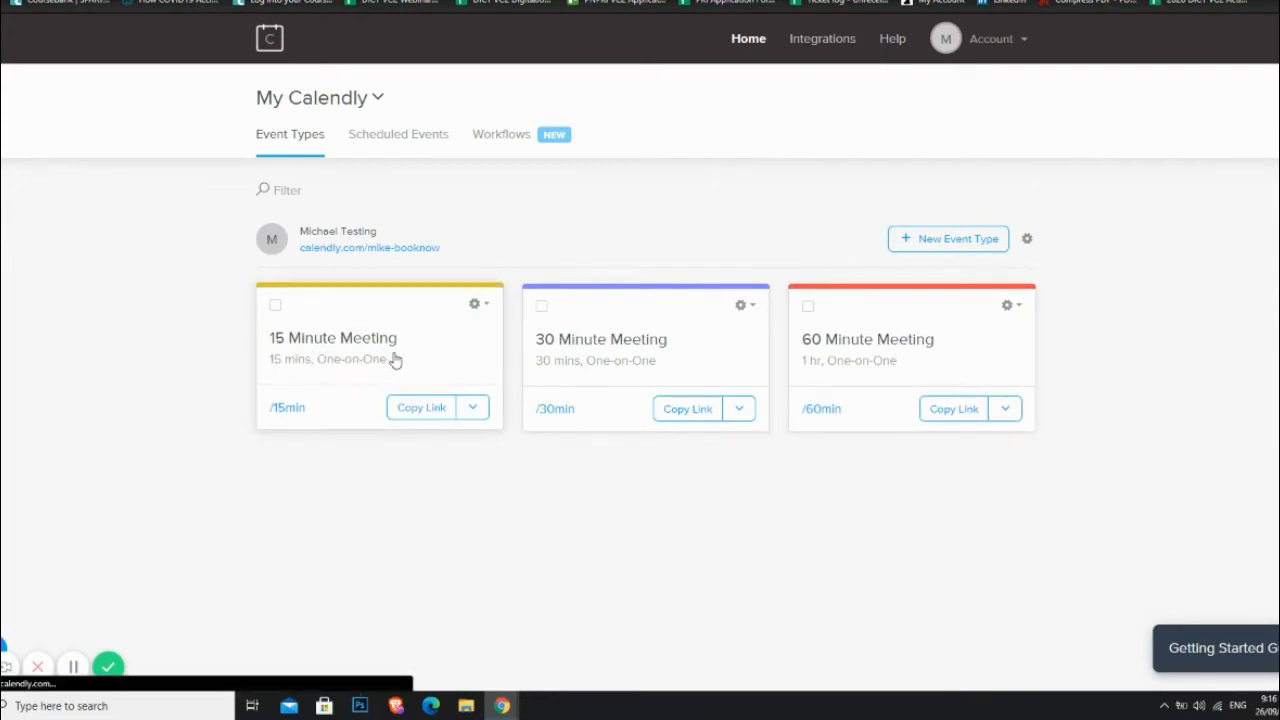
pyautogui.click(395, 360)
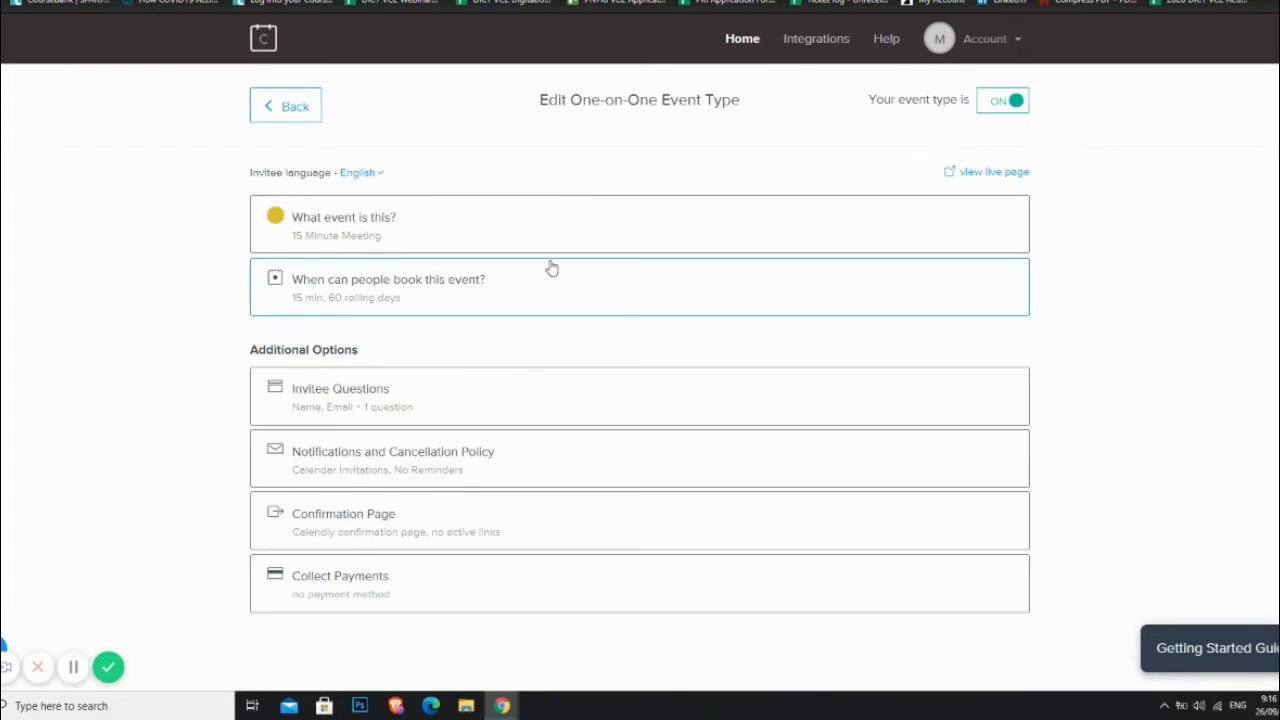
# Step: Rename the 15 Minute Meeting event to "Client's Meeting"
pyautogui.click(410, 235)
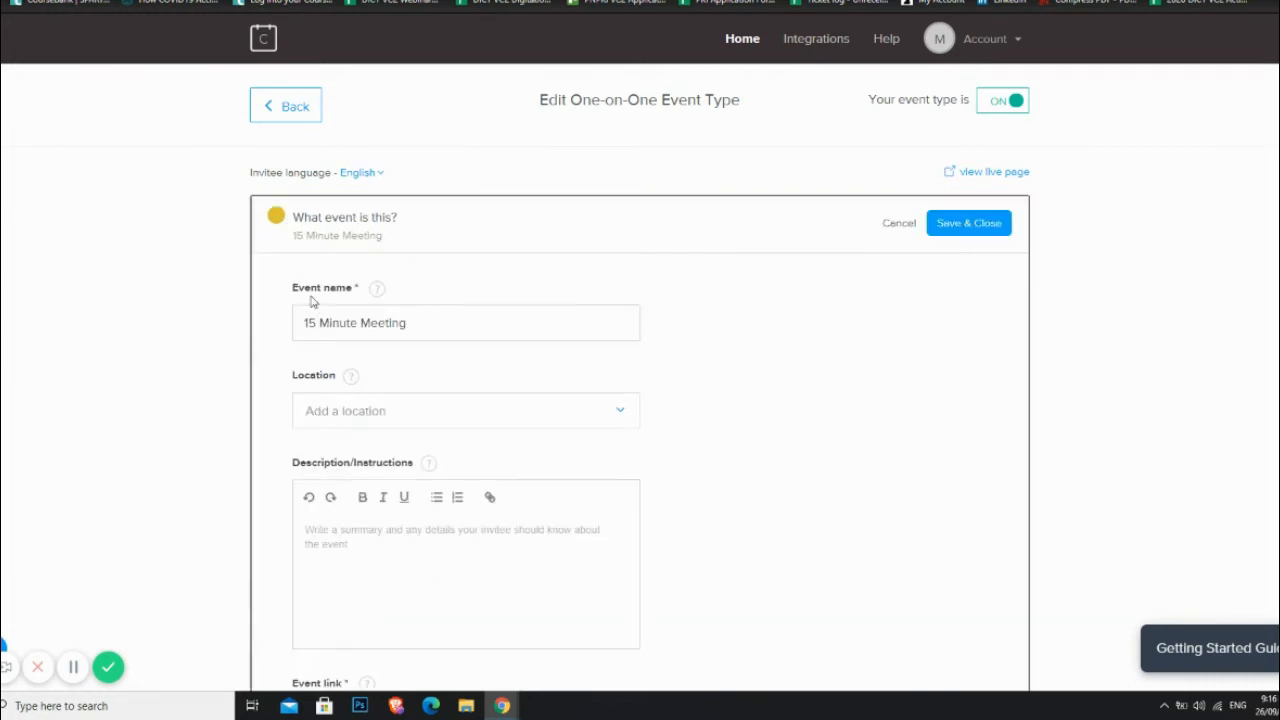
pyautogui.moveTo(412, 325); pyautogui.dragTo(286, 334)
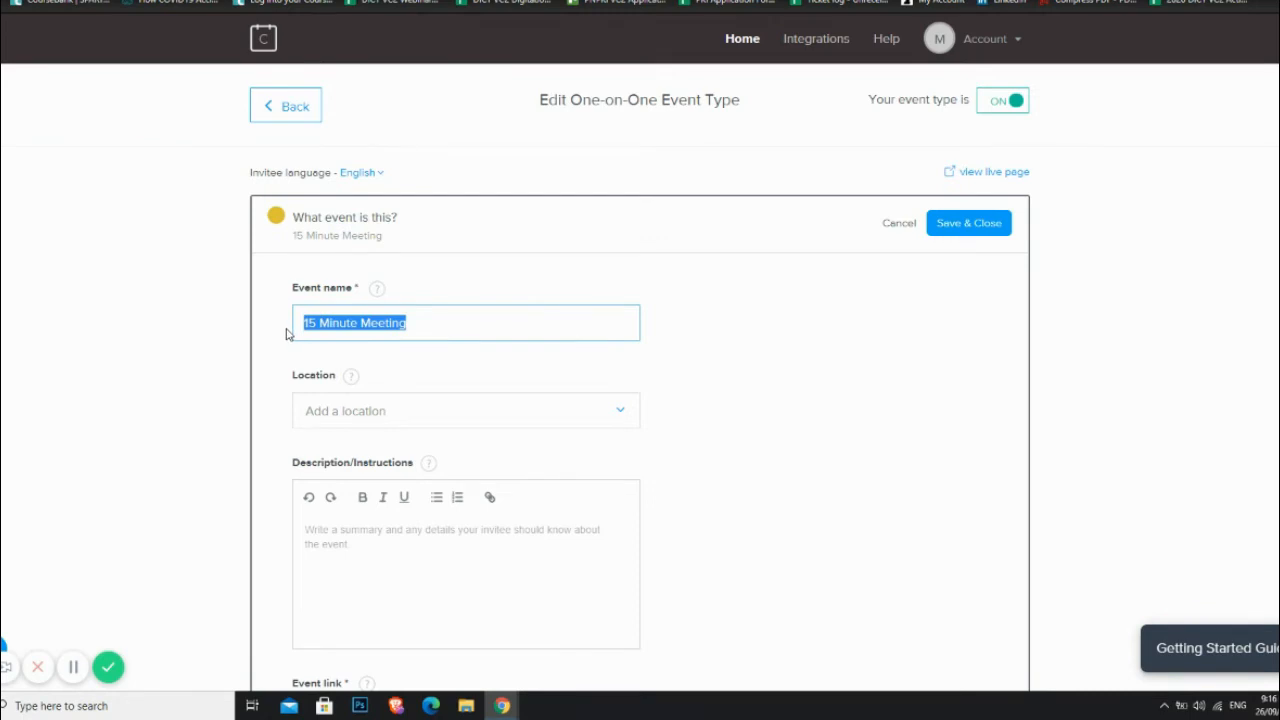
pyautogui.write('Cl')
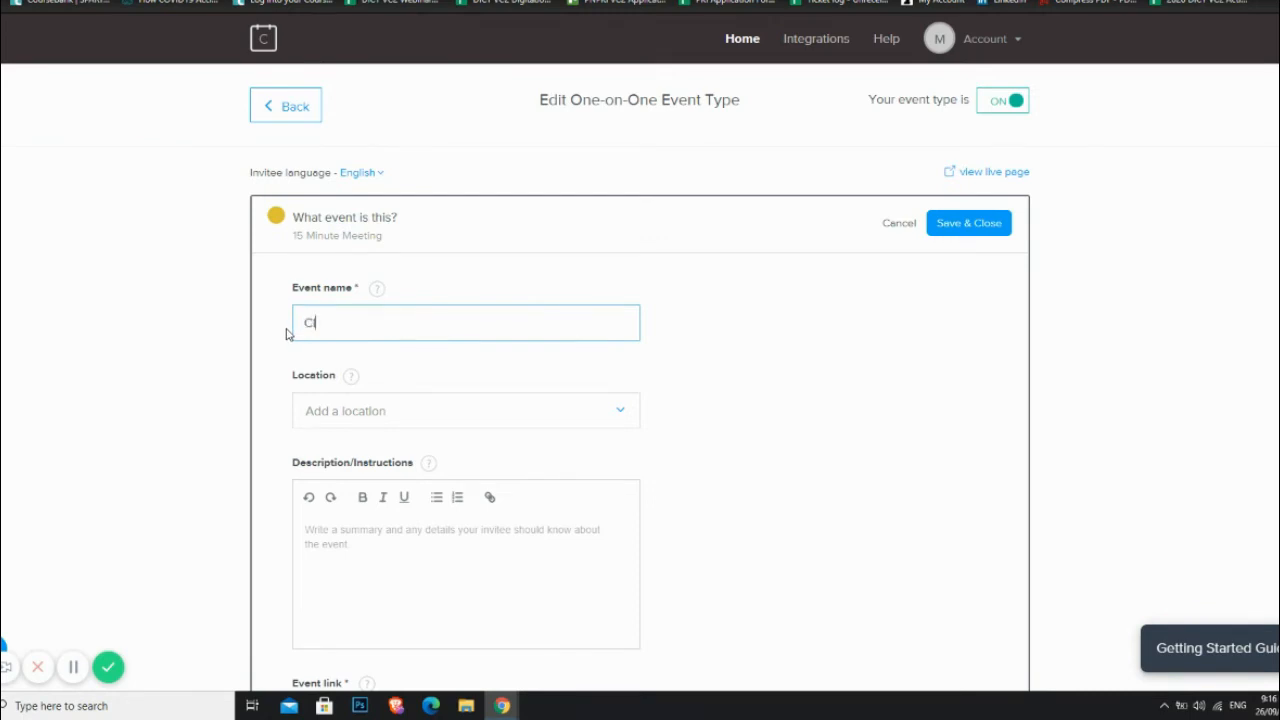
pyautogui.write("ient's MEetin")
pyautogui.press('BackSpace')
pyautogui.press('BackSpace')
pyautogui.write('eeting')
# Step: Set the event's location to Google Meet
pyautogui.click(368, 418)
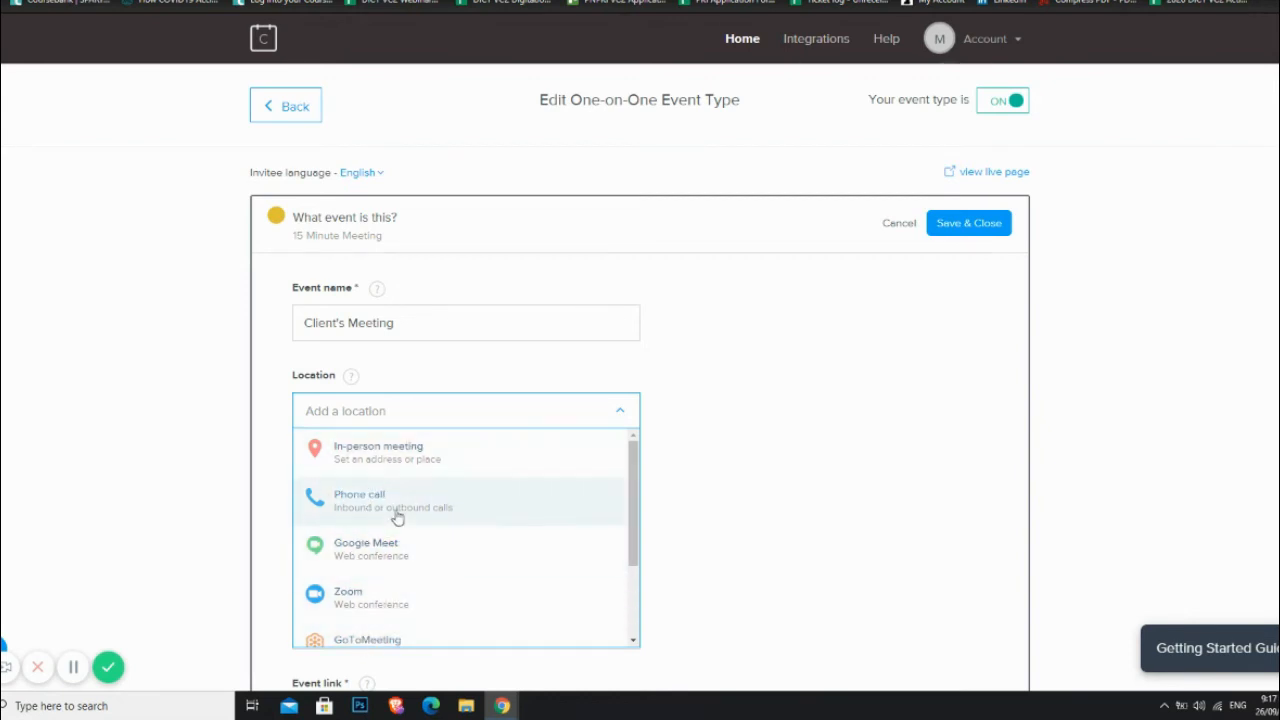
pyautogui.scroll(-1, 420, 620)
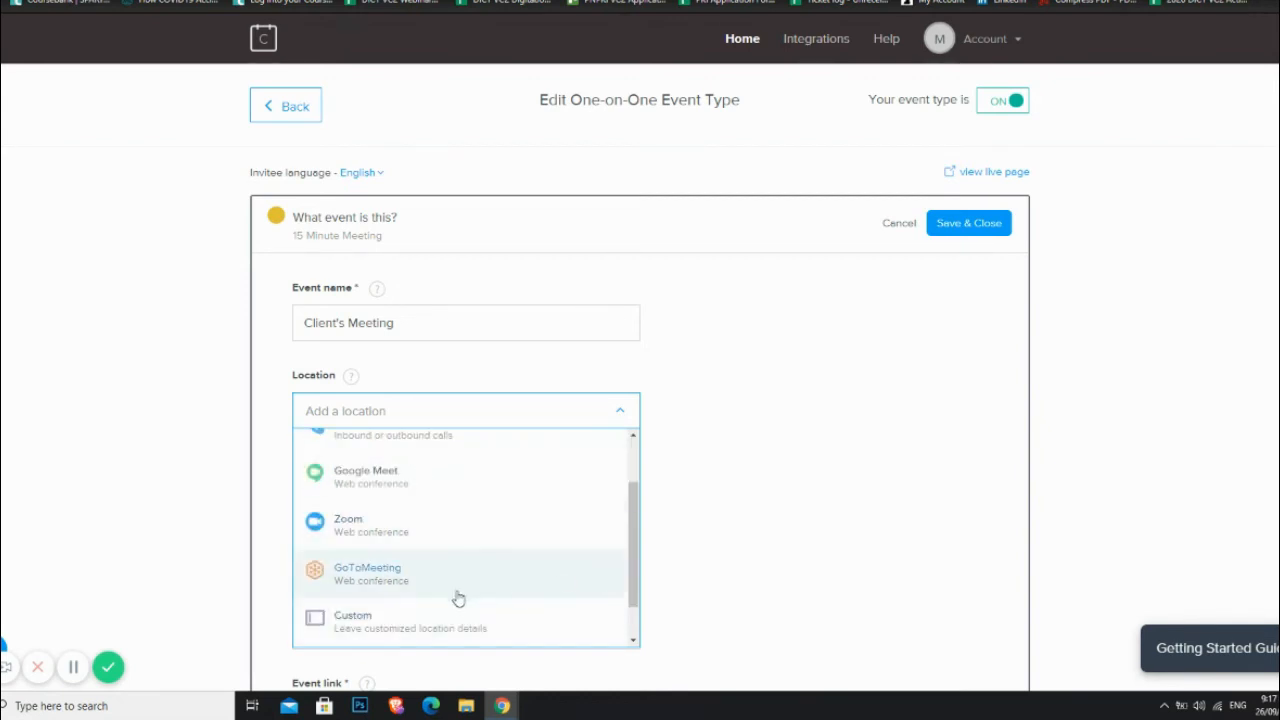
pyautogui.click(377, 496)
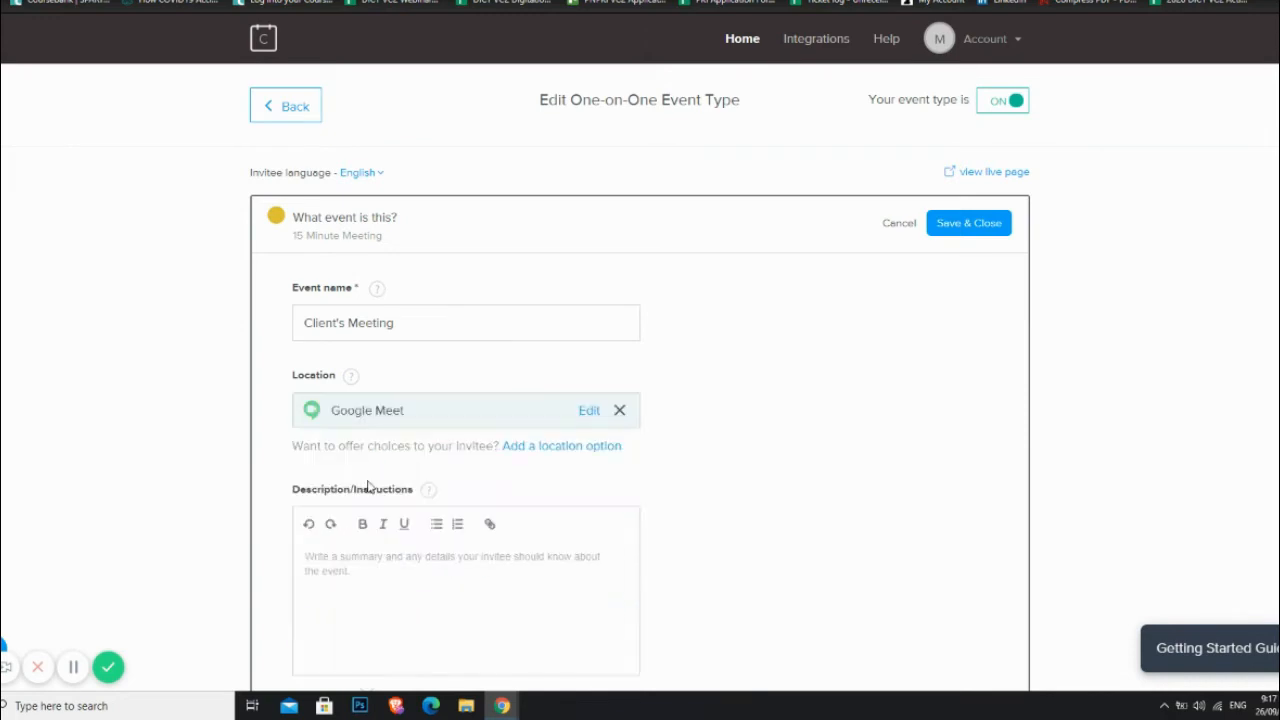
pyautogui.scroll(-2, 766, 437)
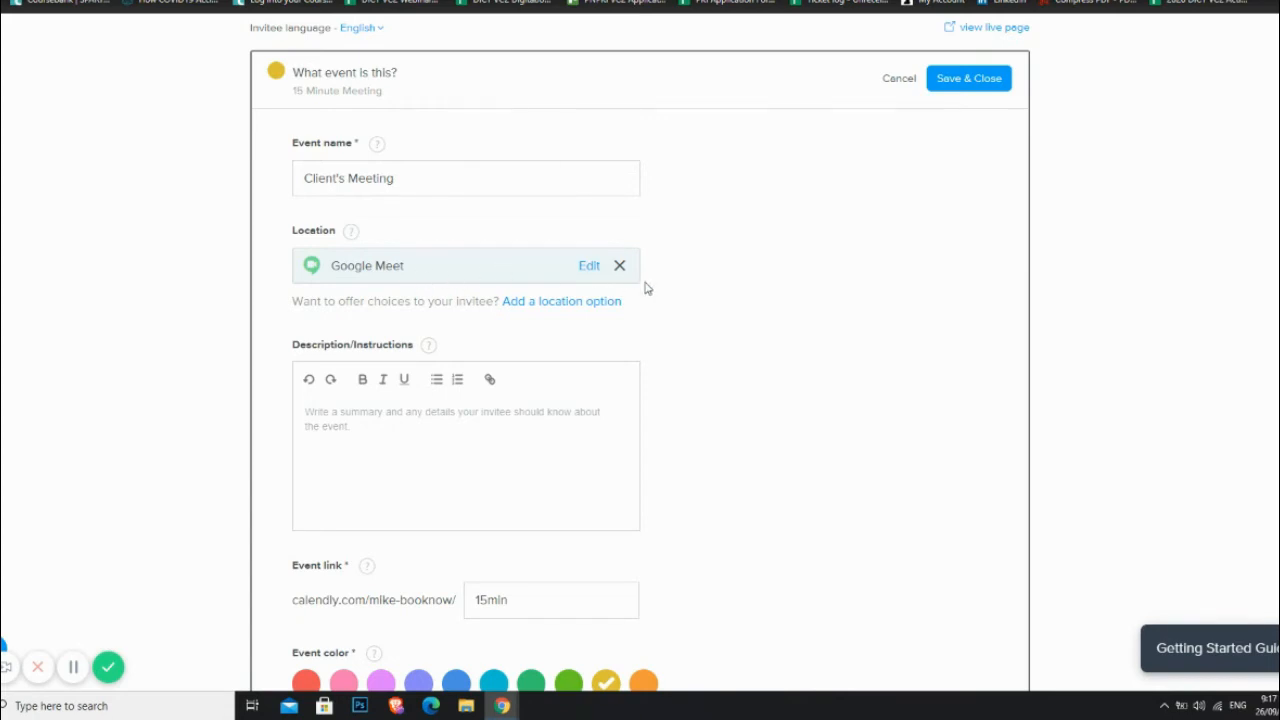
# Step: Enter the description "You are free to choose your preferred day and time for our meeting."
pyautogui.scroll(-1, 700, 358)
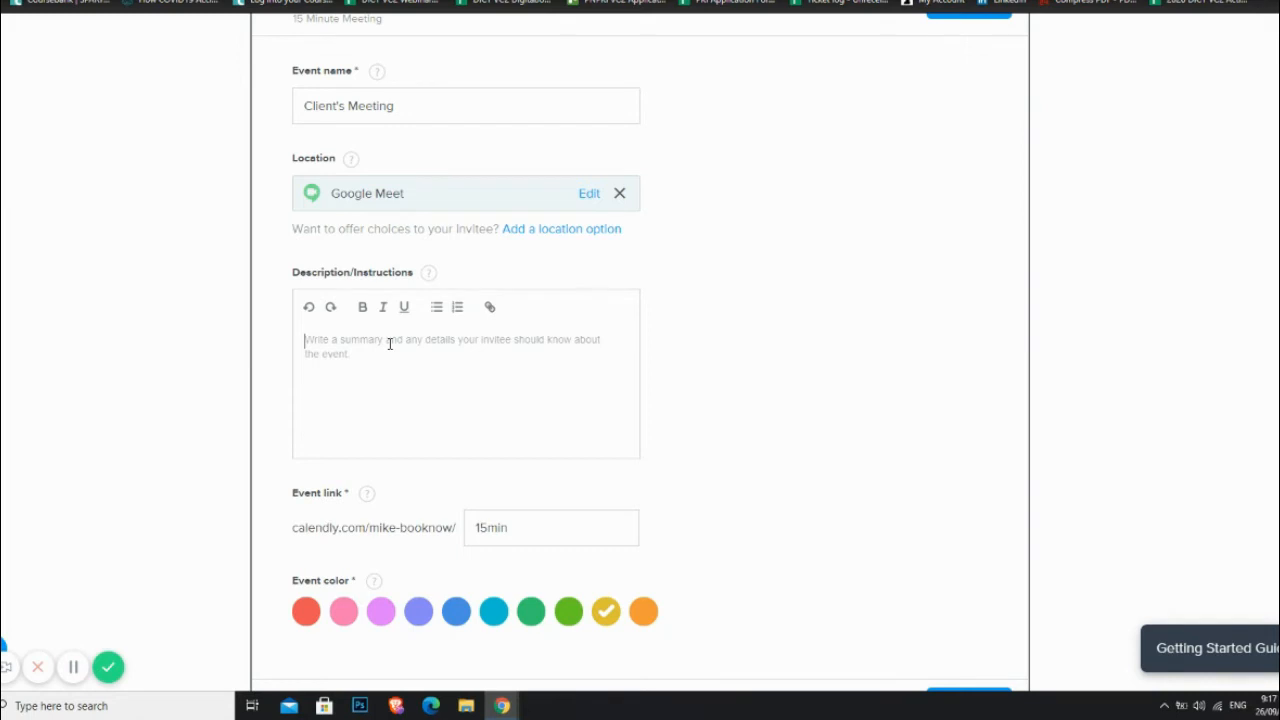
pyautogui.scroll(1, 737, 389)
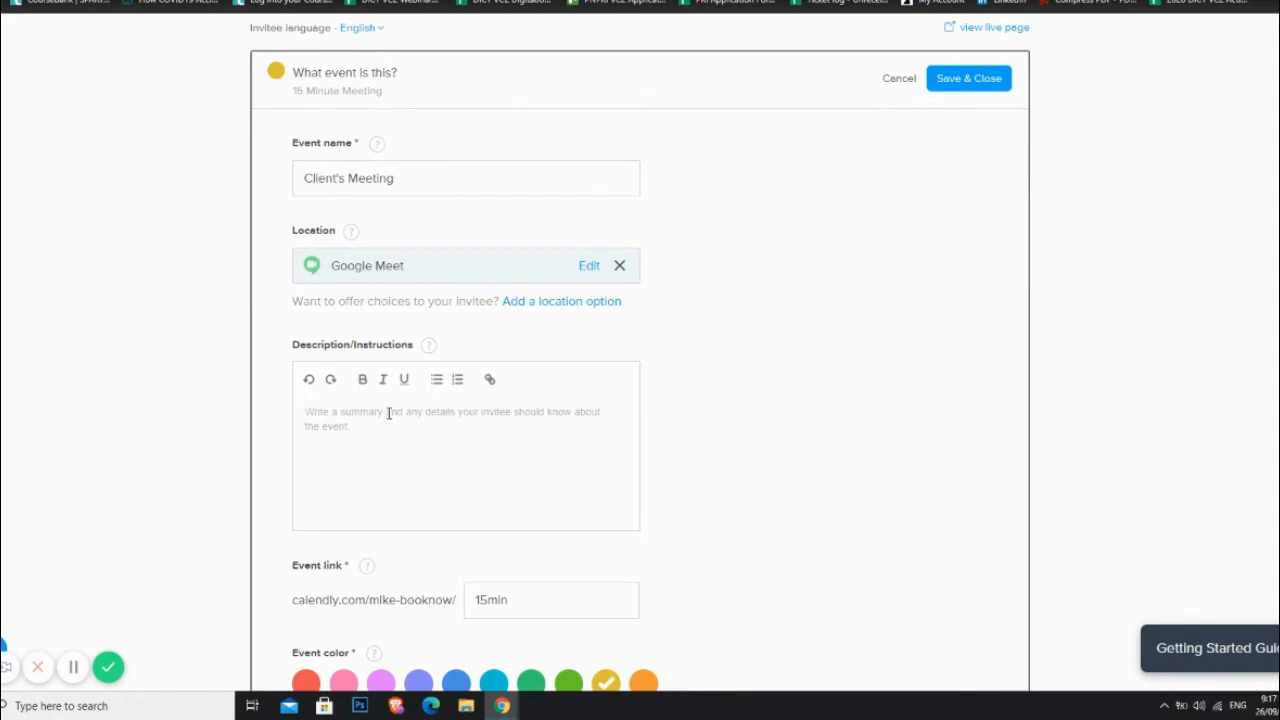
pyautogui.click(437, 424)
pyautogui.write('You')
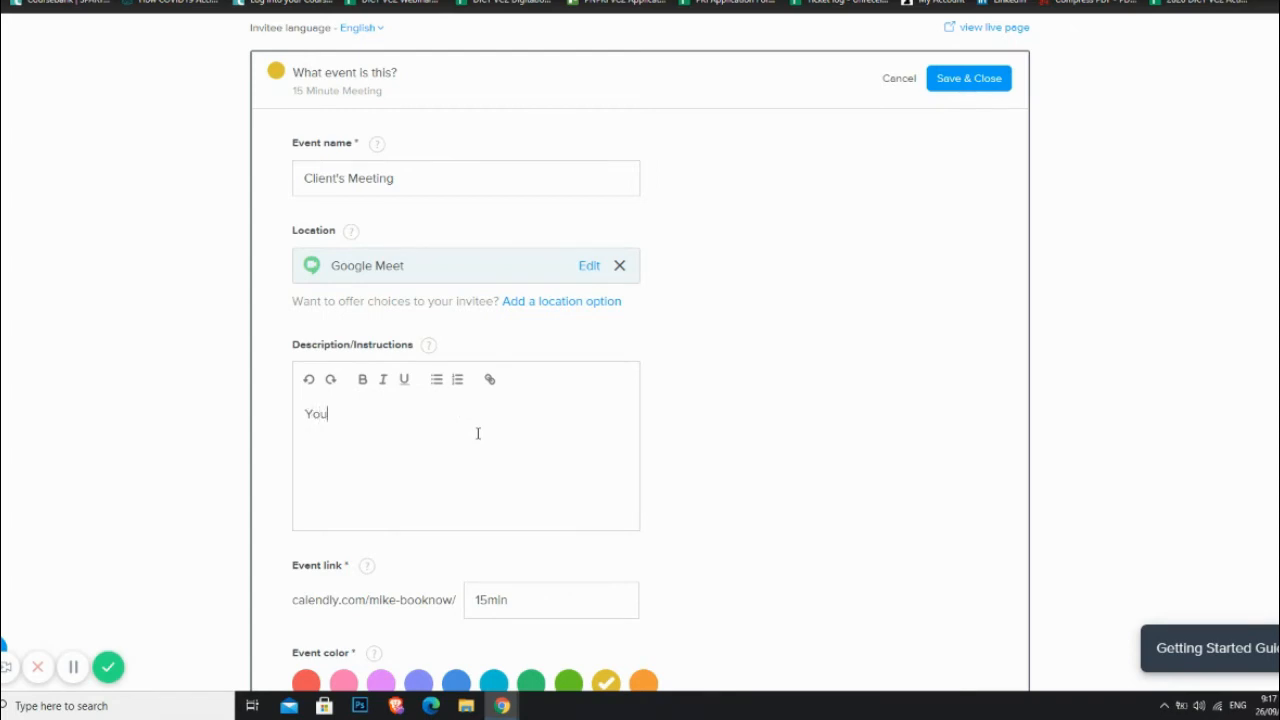
pyautogui.write(' are free to choose your pref')
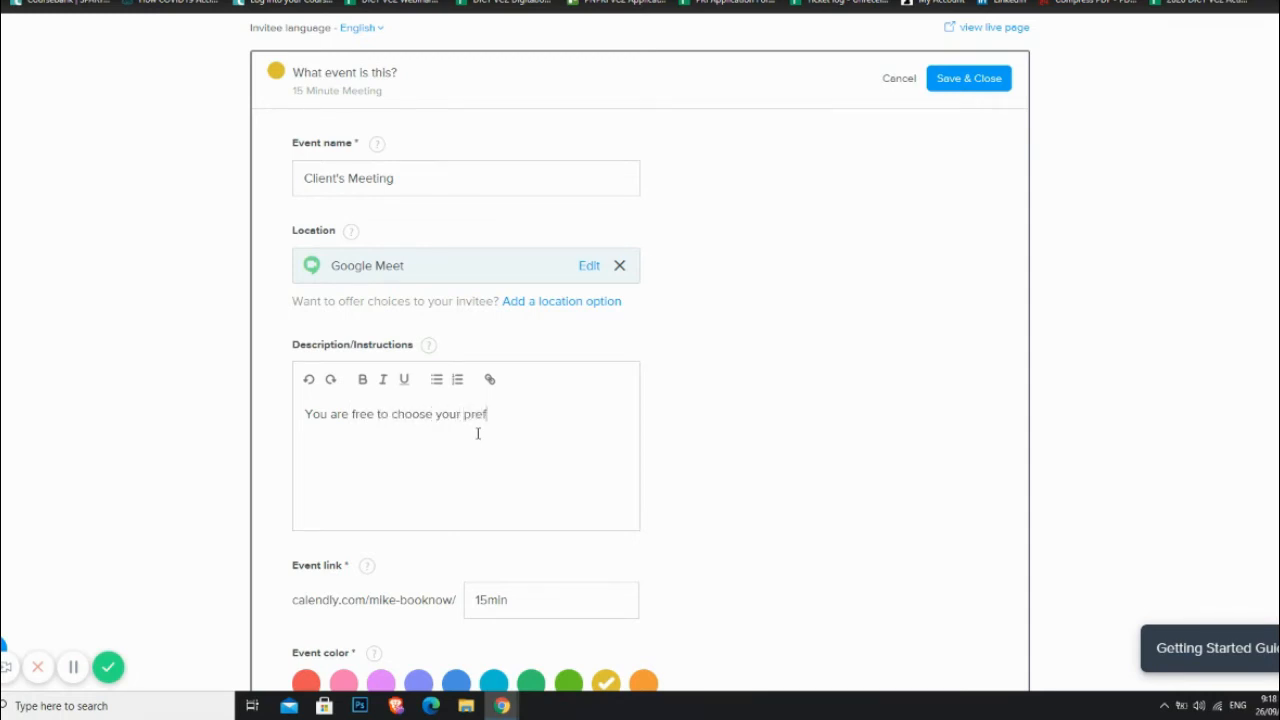
pyautogui.write('erred day and time for our')
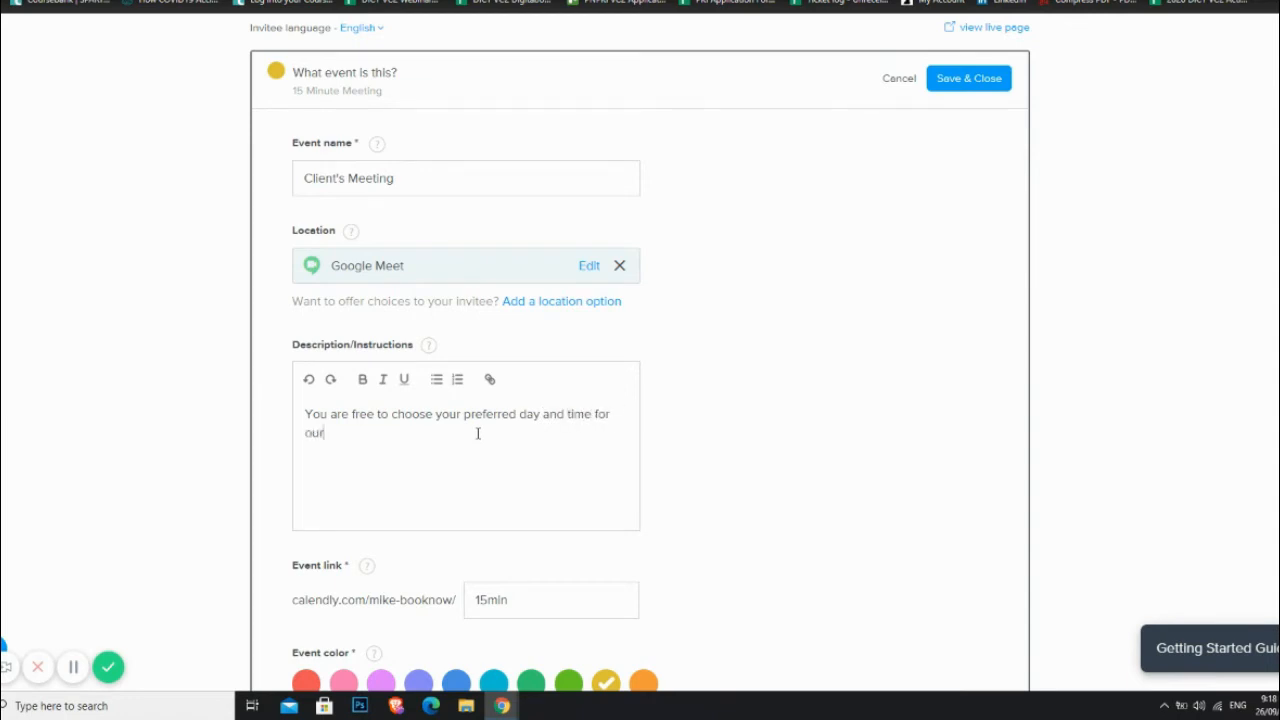
pyautogui.write(' meeting.')
pyautogui.scroll(-2, 711, 444)
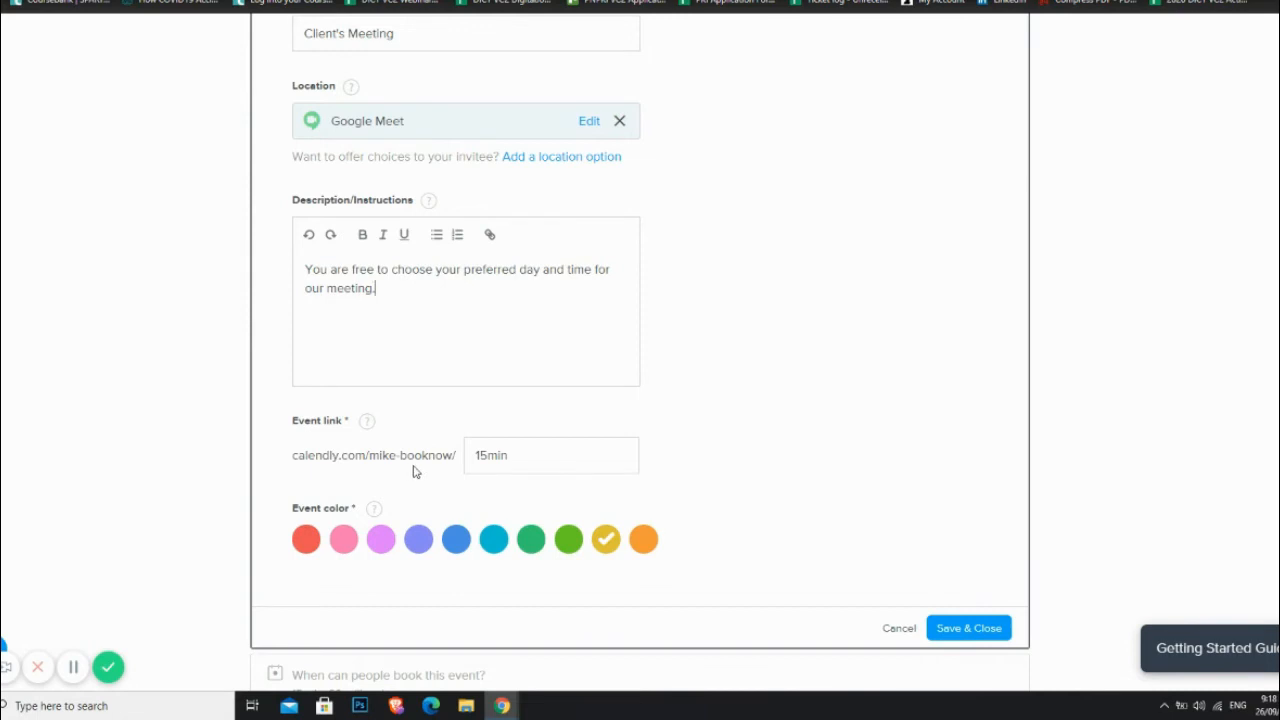
# Step: Change the event link ending from 15min to clientbooking and Save & Close the details
pyautogui.click(515, 458)
pyautogui.moveTo(515, 458); pyautogui.dragTo(458, 463)
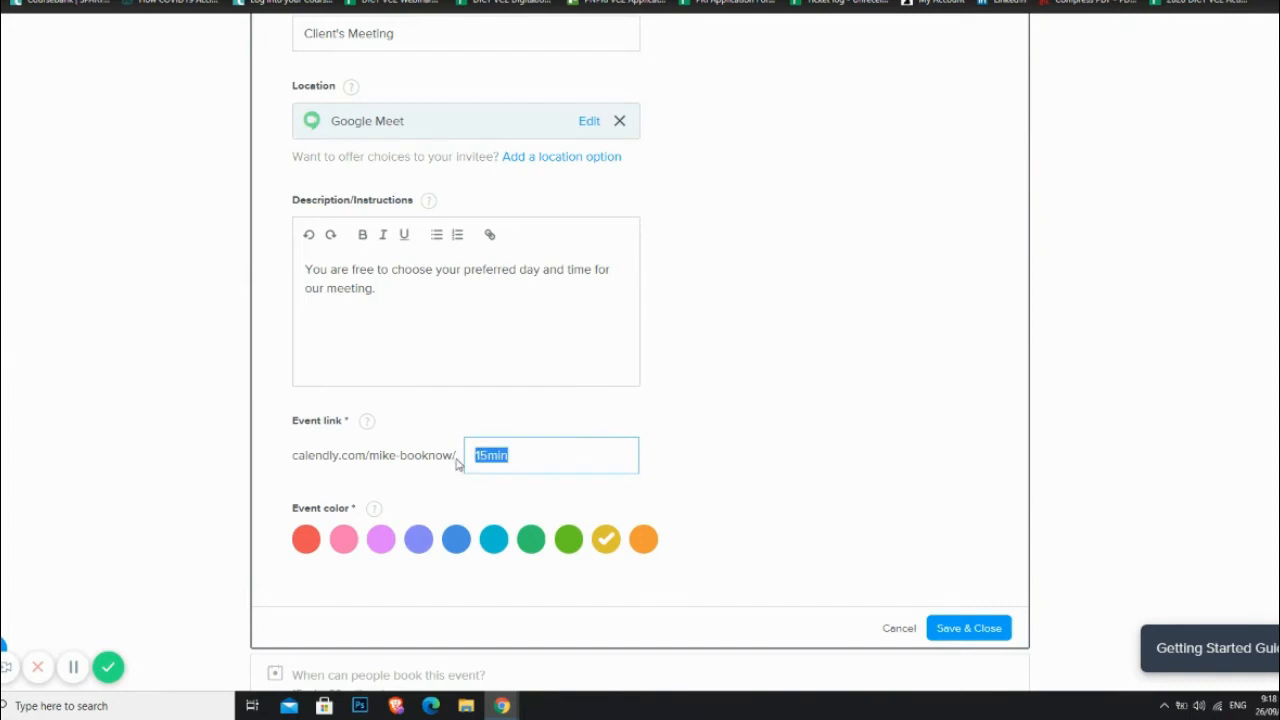
pyautogui.write('cl')
pyautogui.write('ientlink')
pyautogui.press('BackSpace')
pyautogui.press('BackSpace')
pyautogui.press('BackSpace')
pyautogui.write('booking')
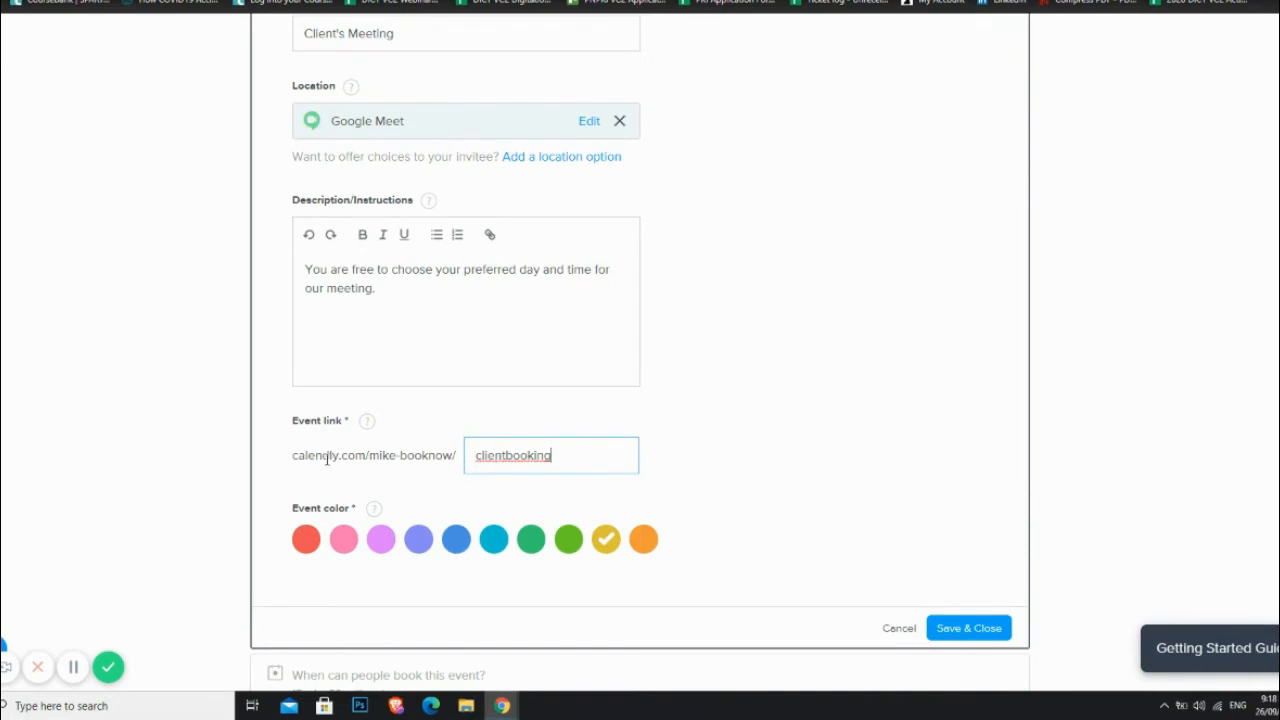
pyautogui.scroll(-2, 740, 455)
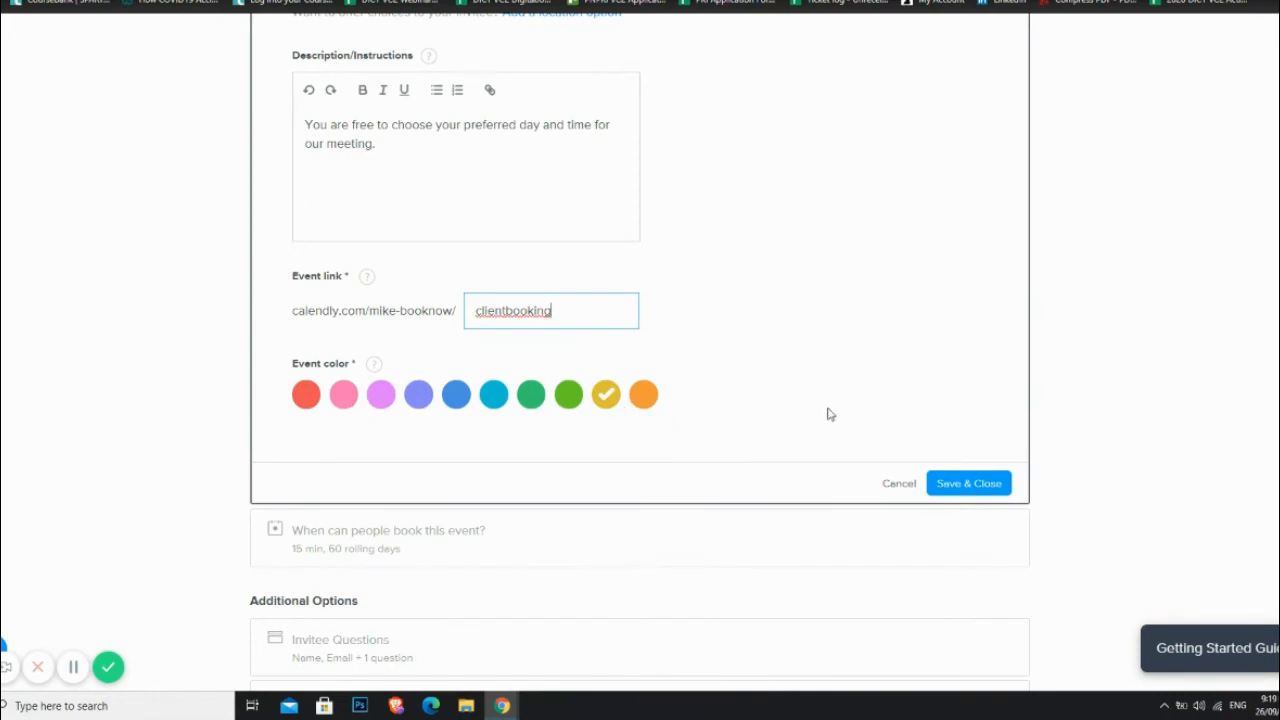
pyautogui.scroll(2, 750, 431)
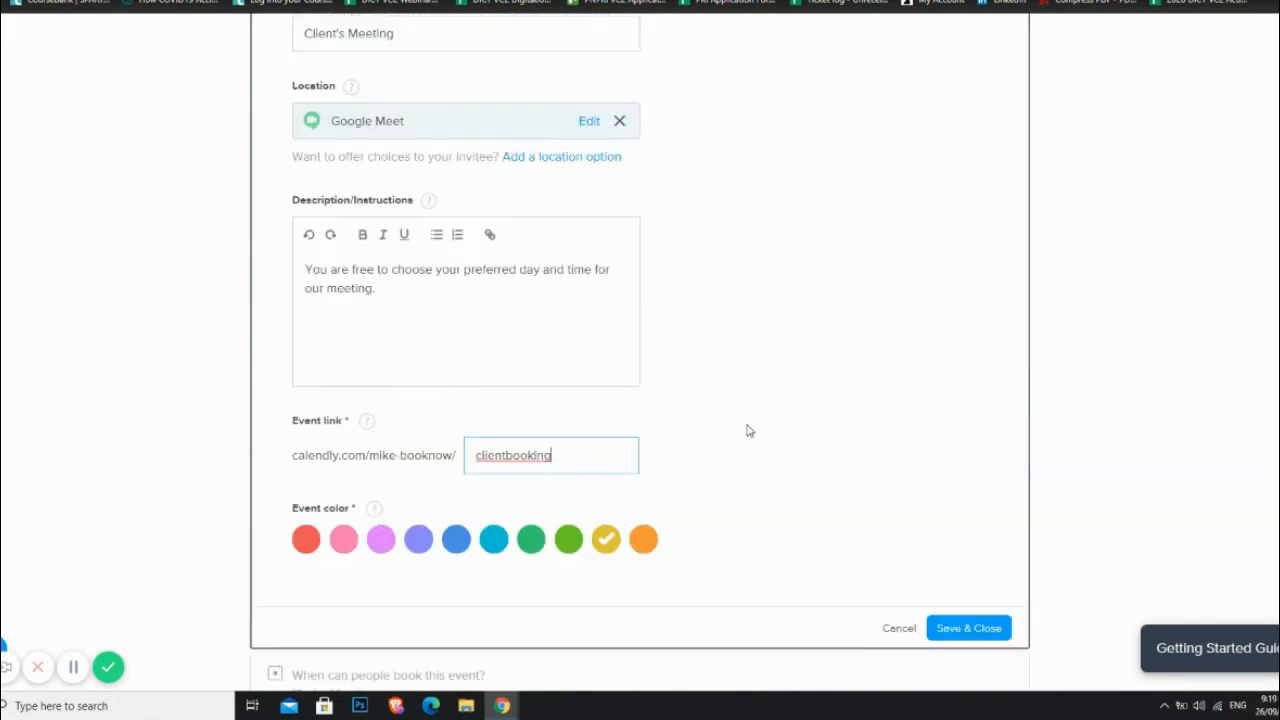
pyautogui.scroll(3, 750, 431)
pyautogui.scroll(-7, 749, 429)
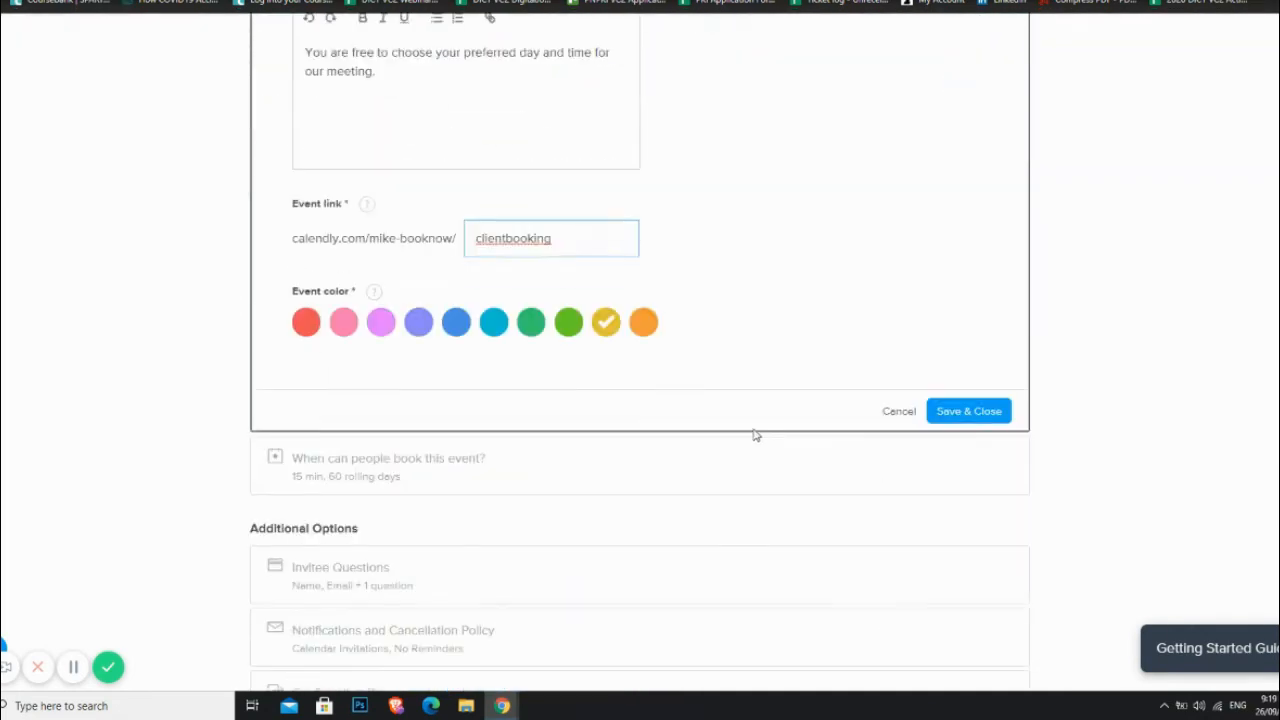
pyautogui.click(959, 417)
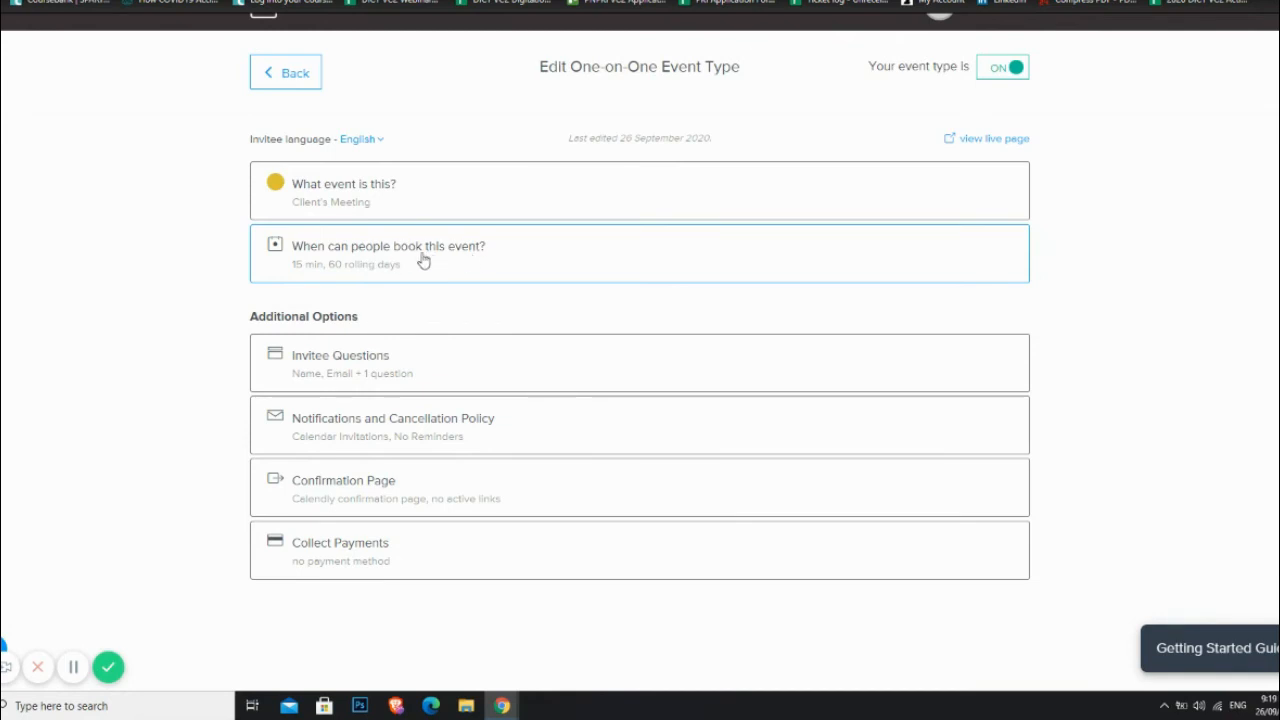
# Step: Expand 'When can people book this event?' and reveal the 20 September–3 October availability calendar
pyautogui.click(473, 263)
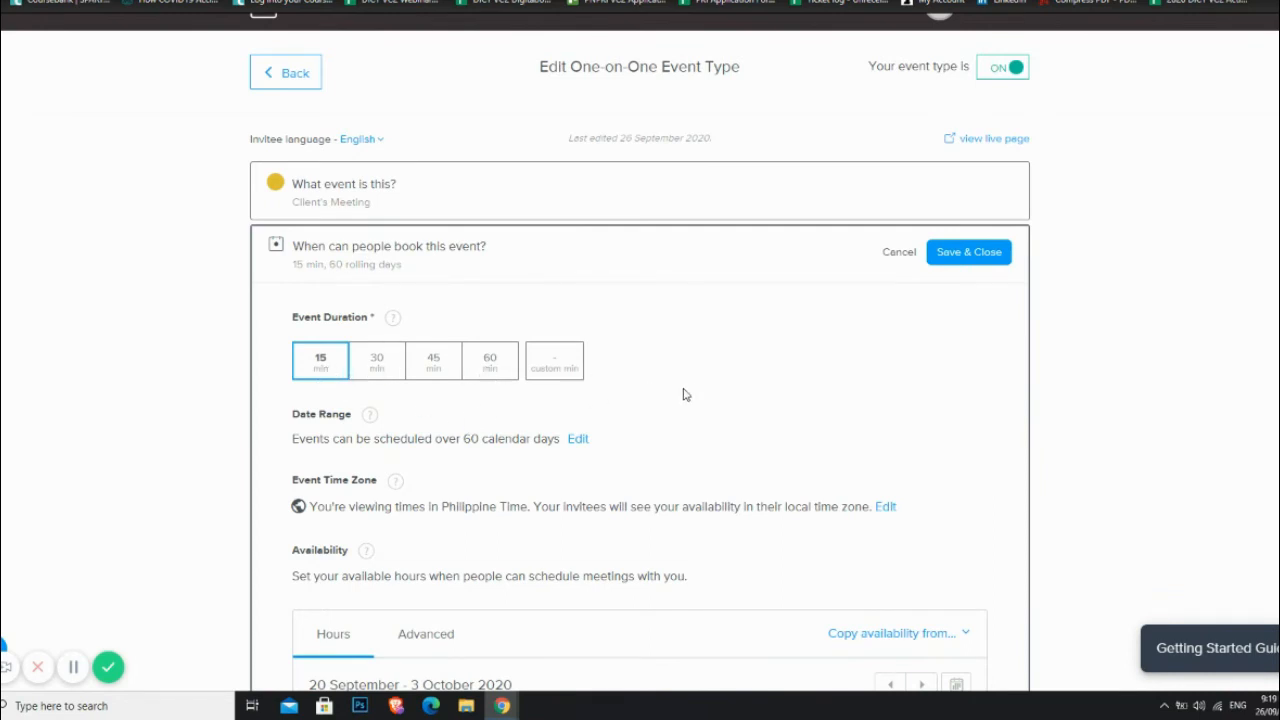
pyautogui.scroll(-1, 683, 395)
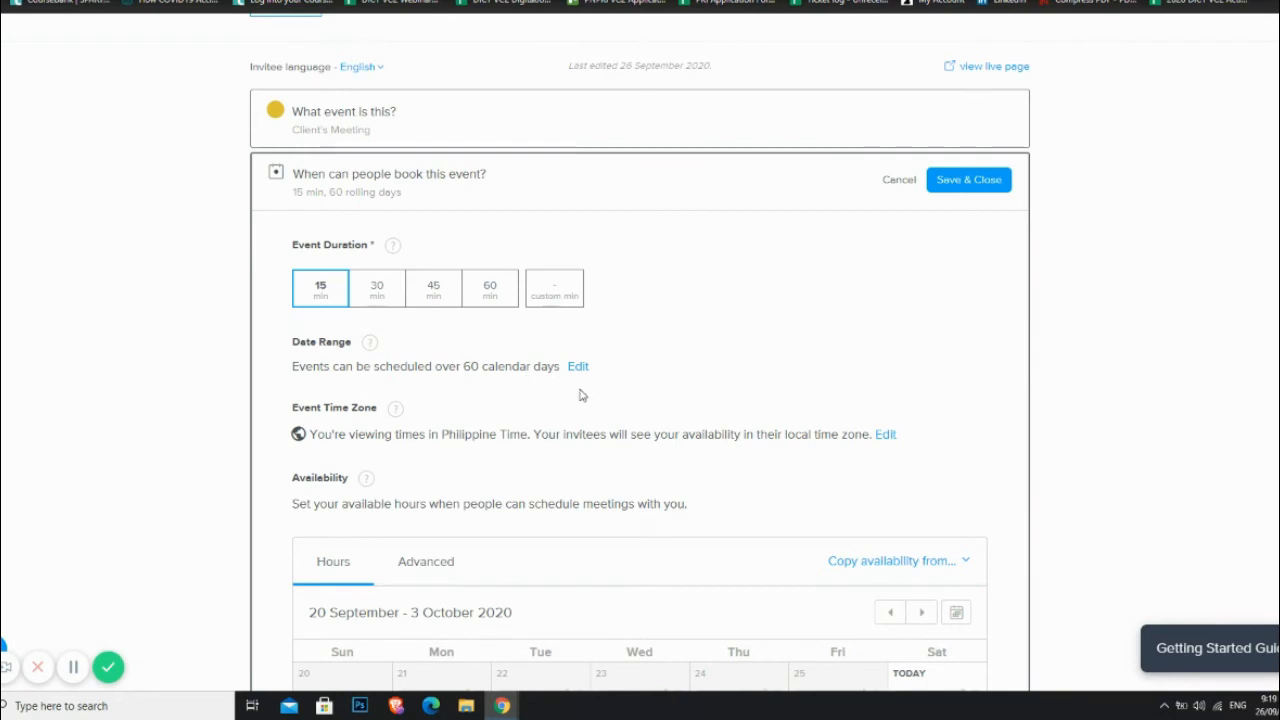
pyautogui.scroll(-2, 735, 388)
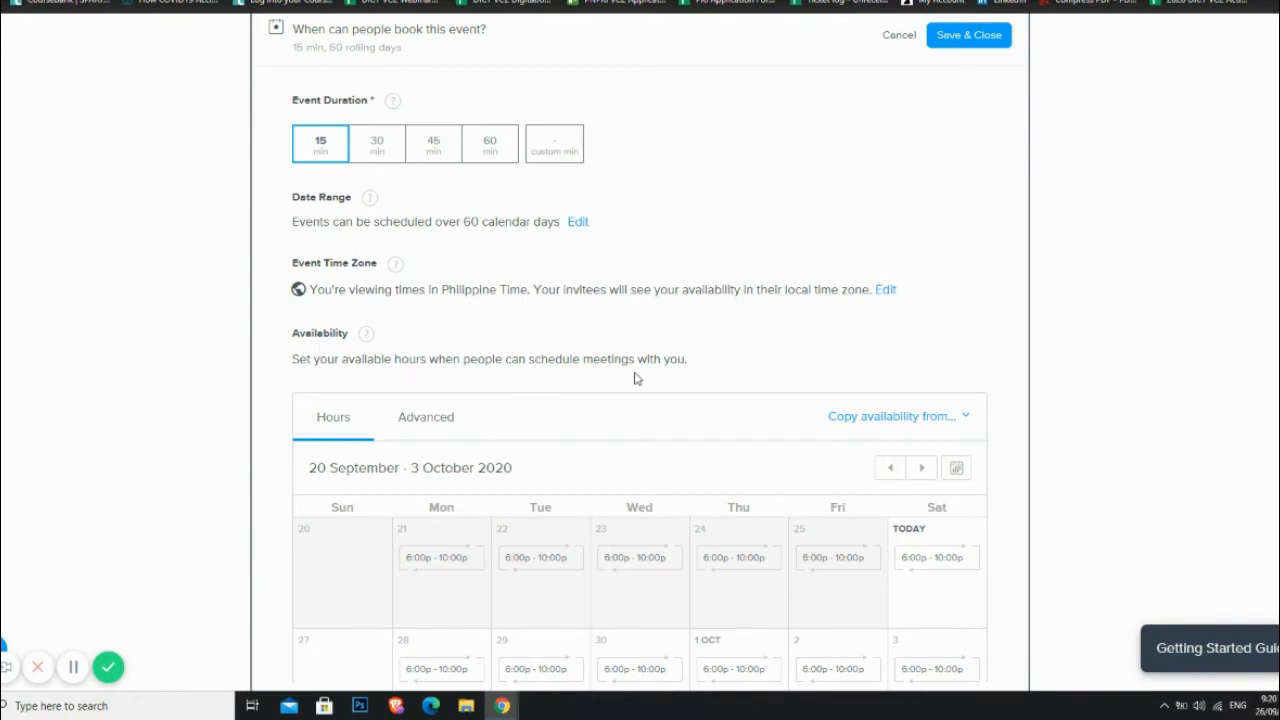
pyautogui.scroll(-1, 824, 350)
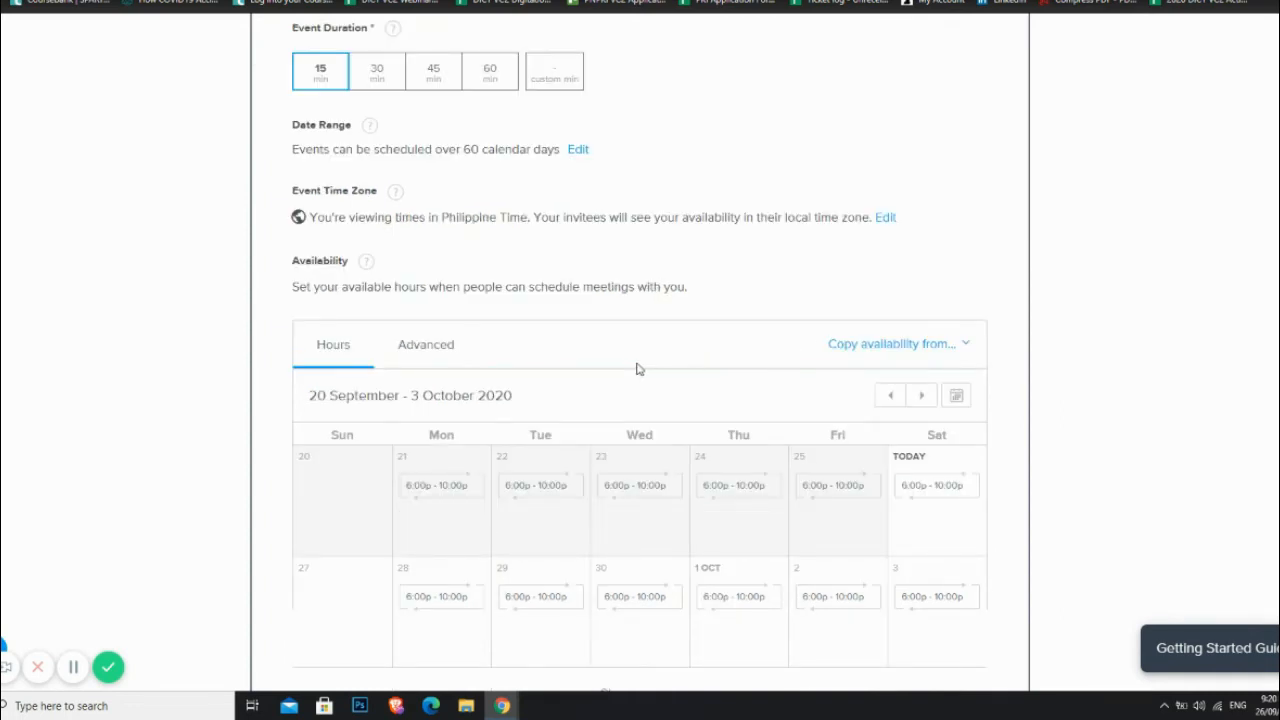
pyautogui.scroll(-2, 976, 468)
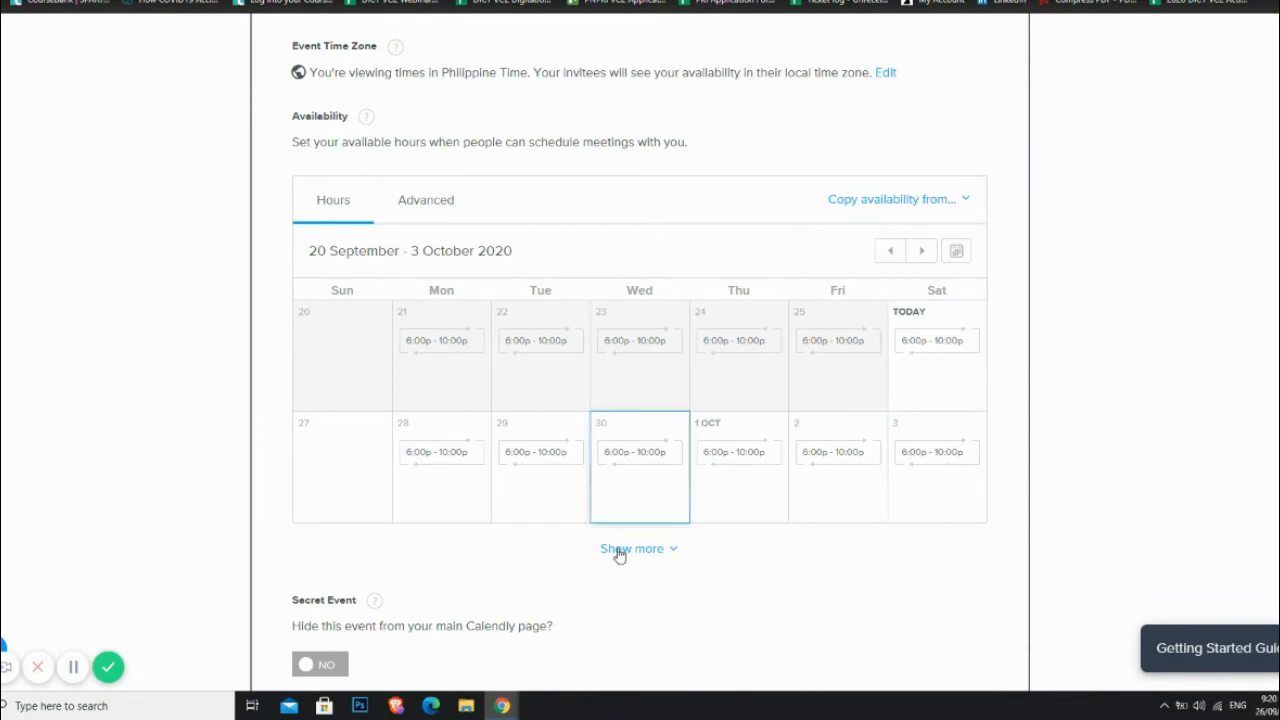
# Step: Change Tuesday 29 September's hours to end at 8:00 pm and apply them to all Tuesdays
pyautogui.click(534, 500)
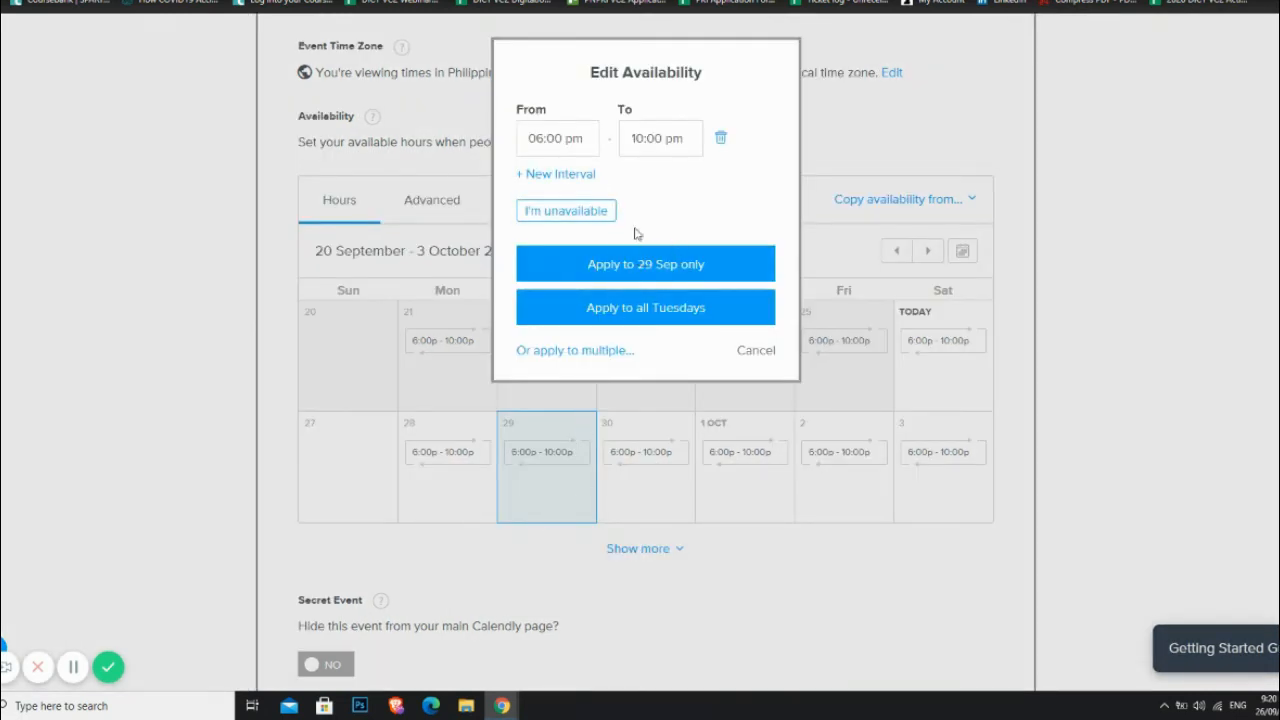
pyautogui.click(543, 138)
pyautogui.click(640, 138)
pyautogui.write('8')
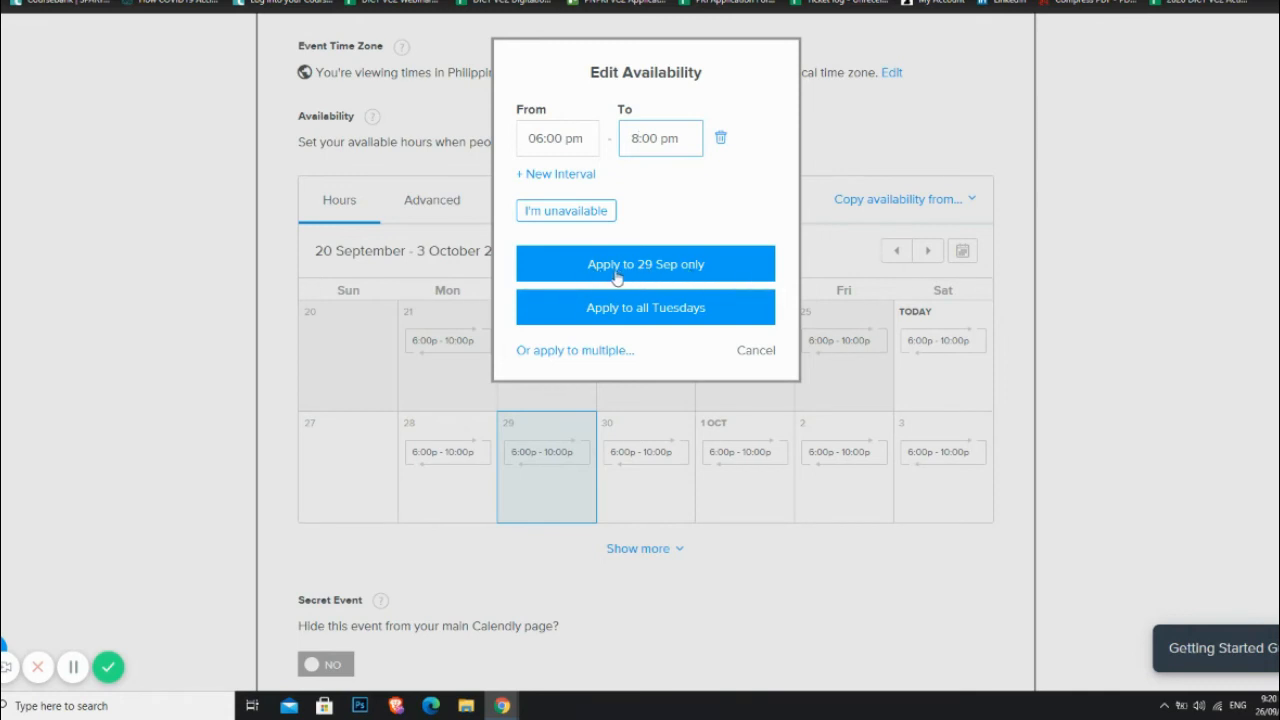
pyautogui.click(576, 352)
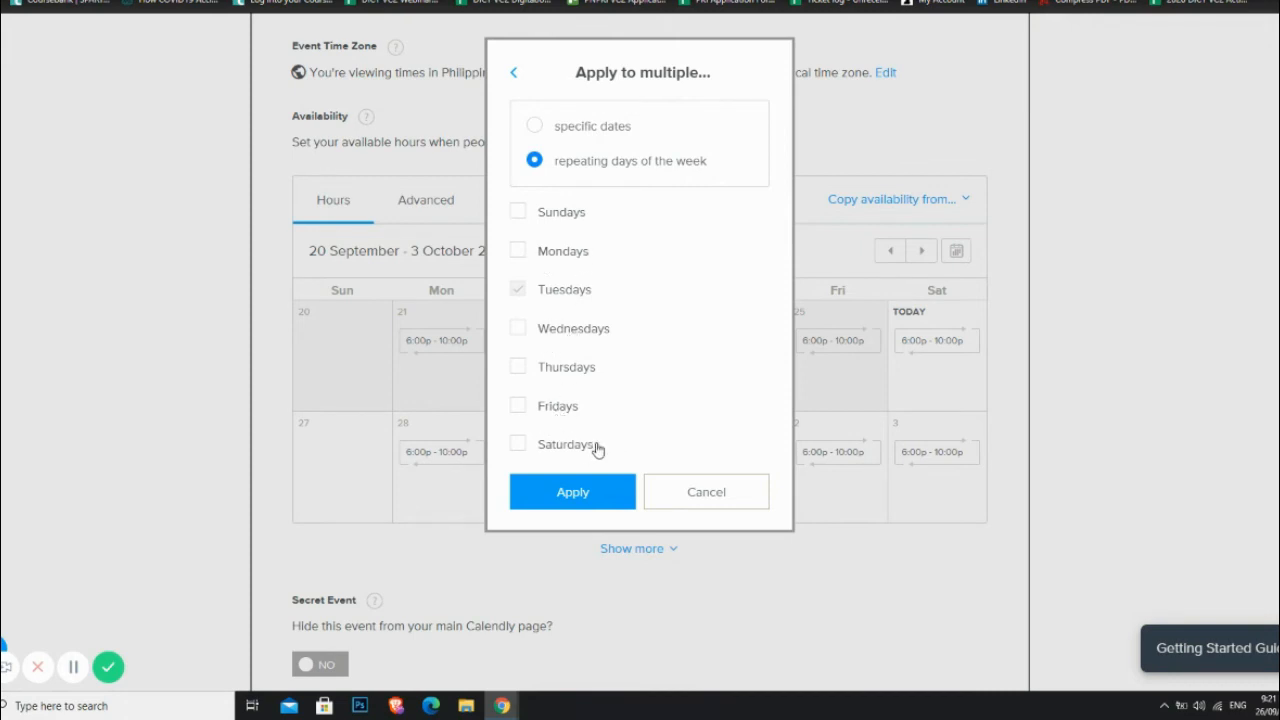
pyautogui.click(609, 509)
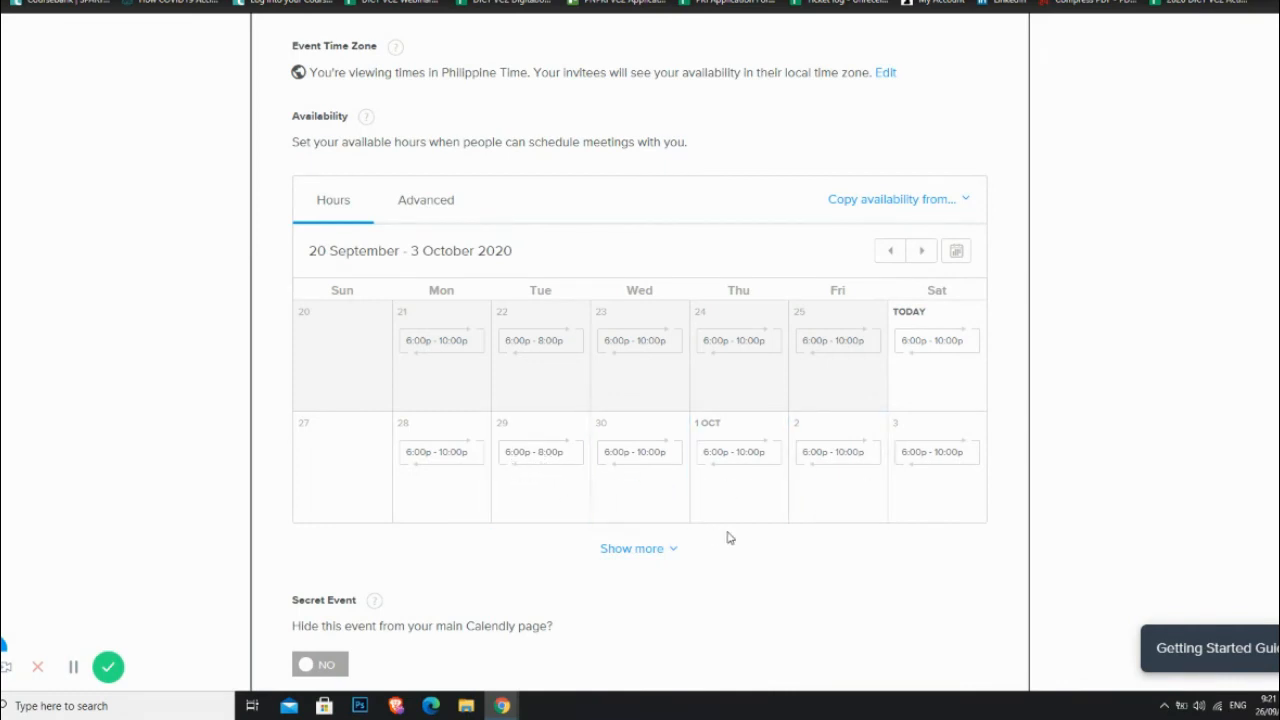
# Step: Save & Close the Client's Meeting booking-time panel
pyautogui.scroll(-2, 749, 551)
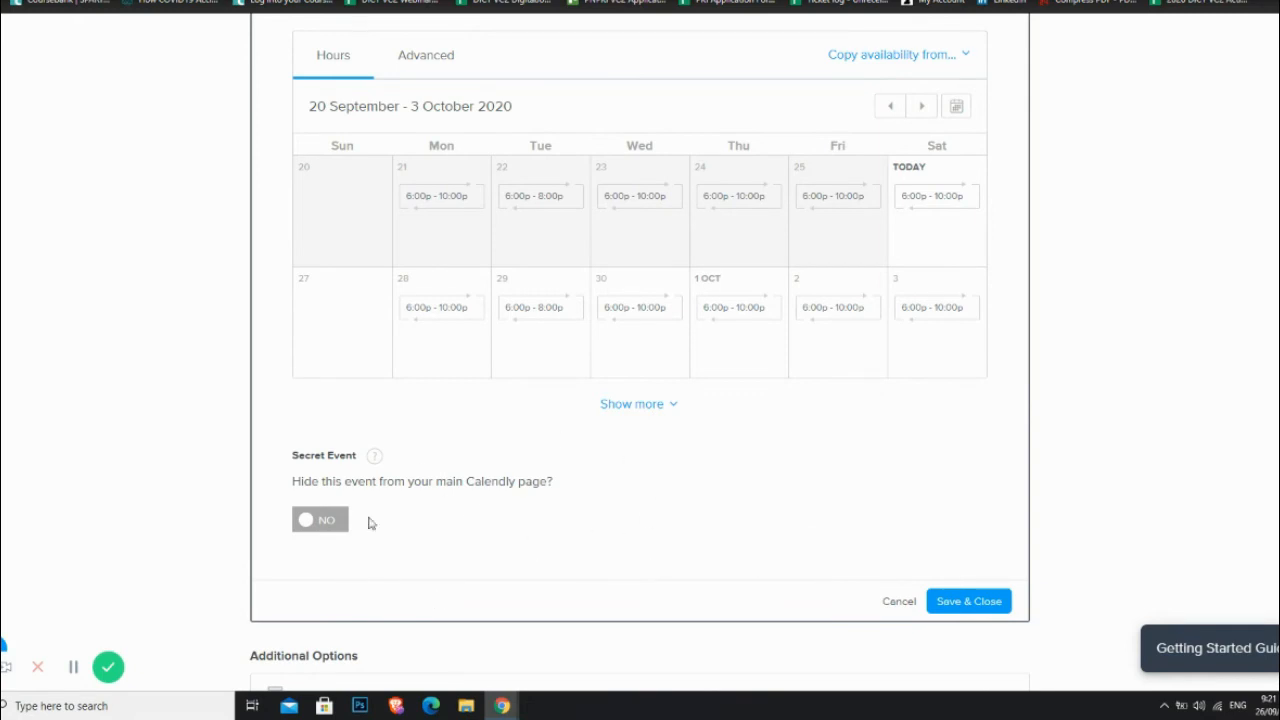
pyautogui.scroll(-1, 900, 540)
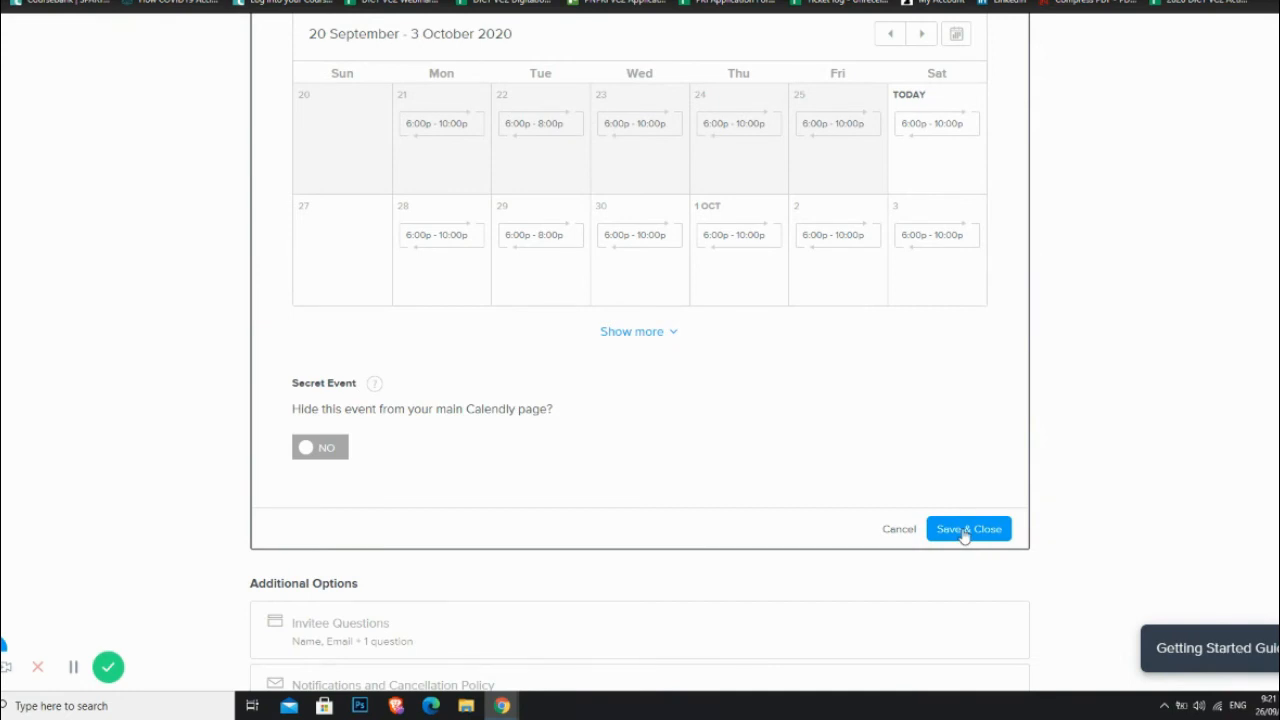
pyautogui.click(964, 532)
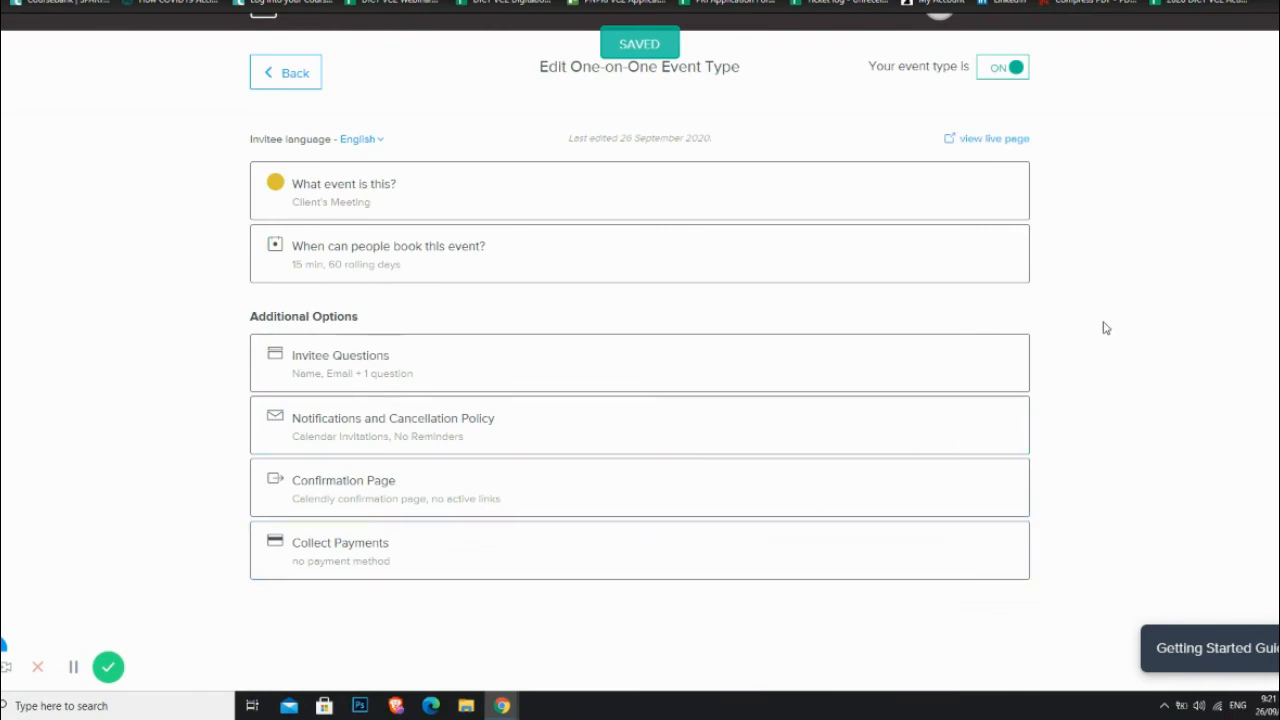
pyautogui.scroll(1, 1103, 326)
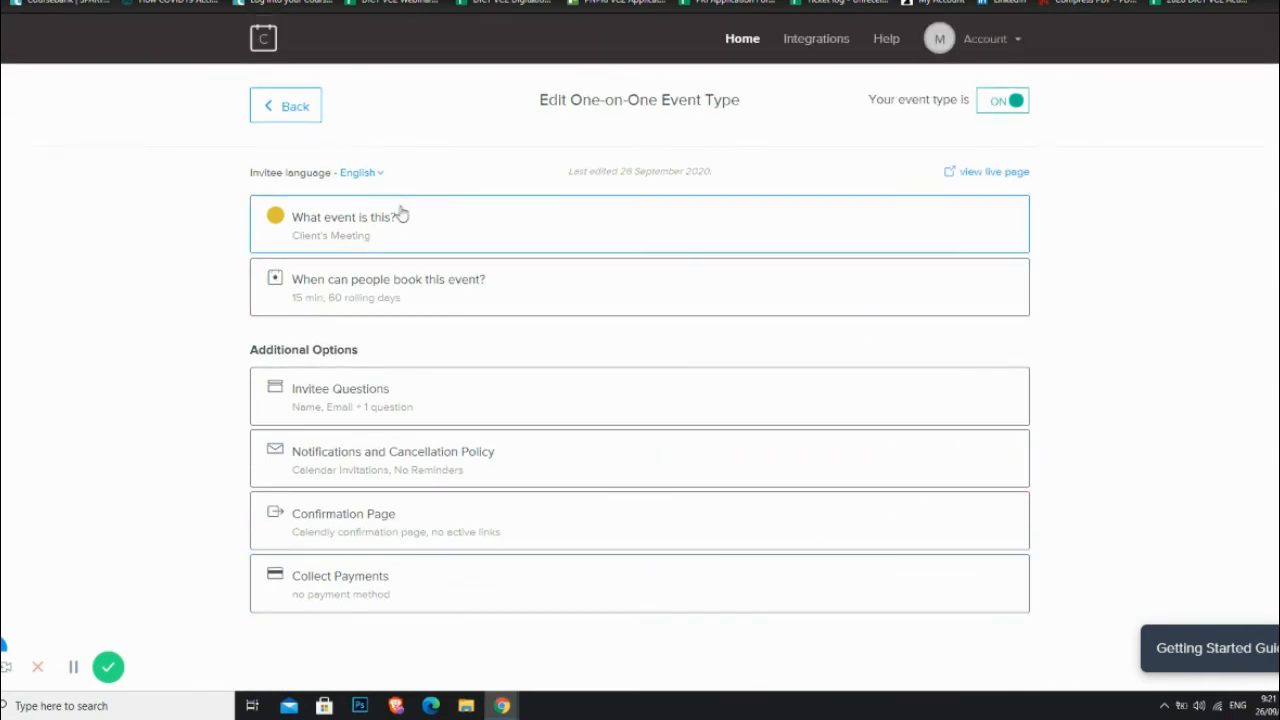
# Step: Go back to Event Types and copy the Client's Meeting /clientbooking link
pyautogui.click(296, 108)
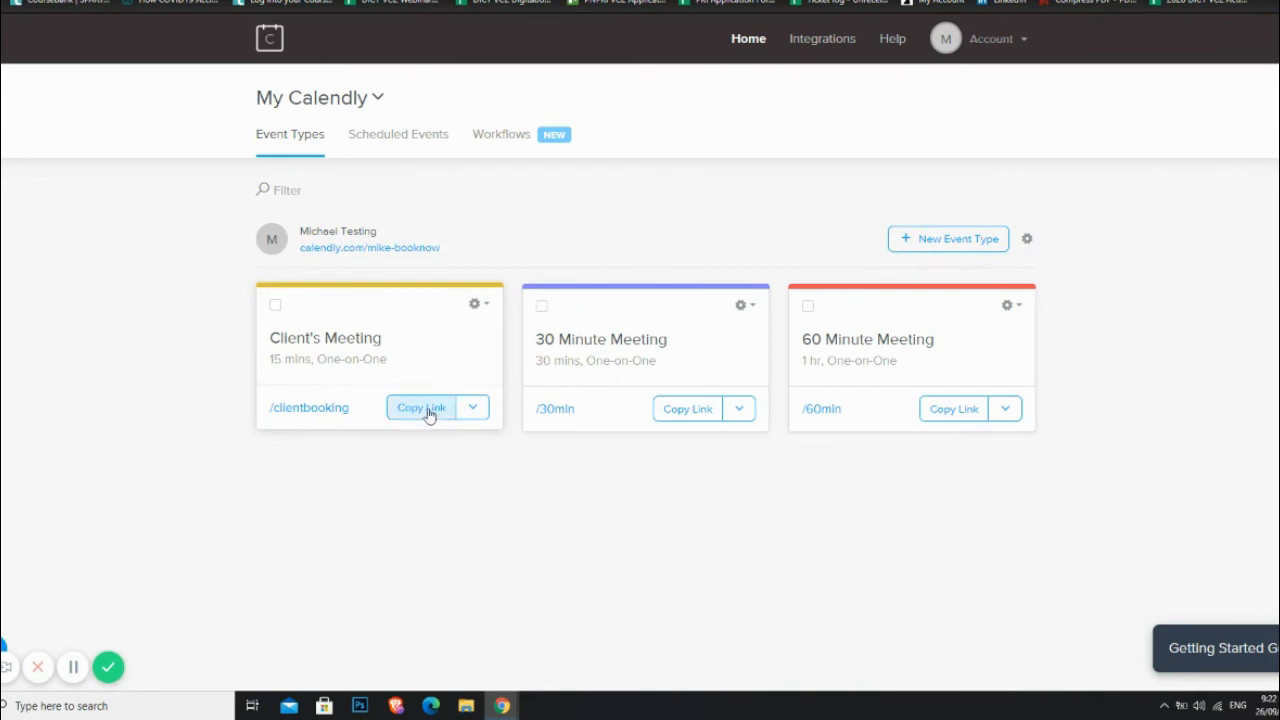
pyautogui.click(470, 416)
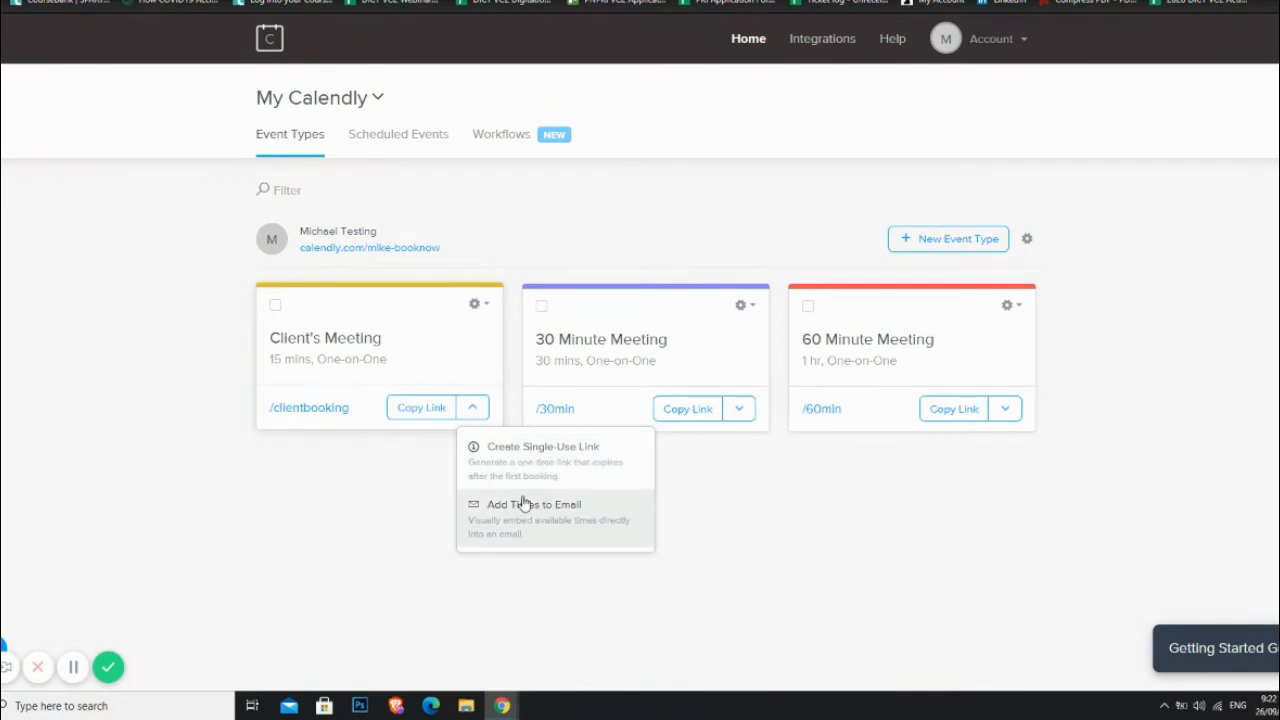
pyautogui.click(405, 482)
pyautogui.click(421, 412)
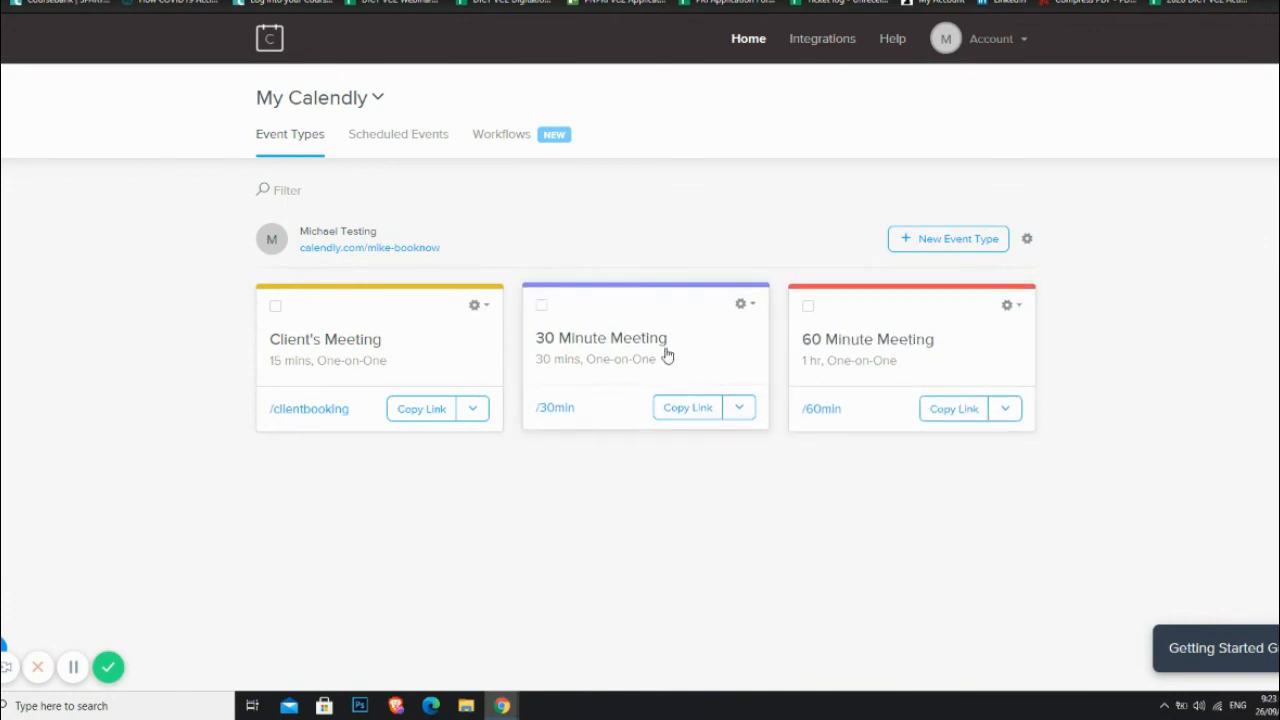
pyautogui.click(744, 305)
pyautogui.click(680, 360)
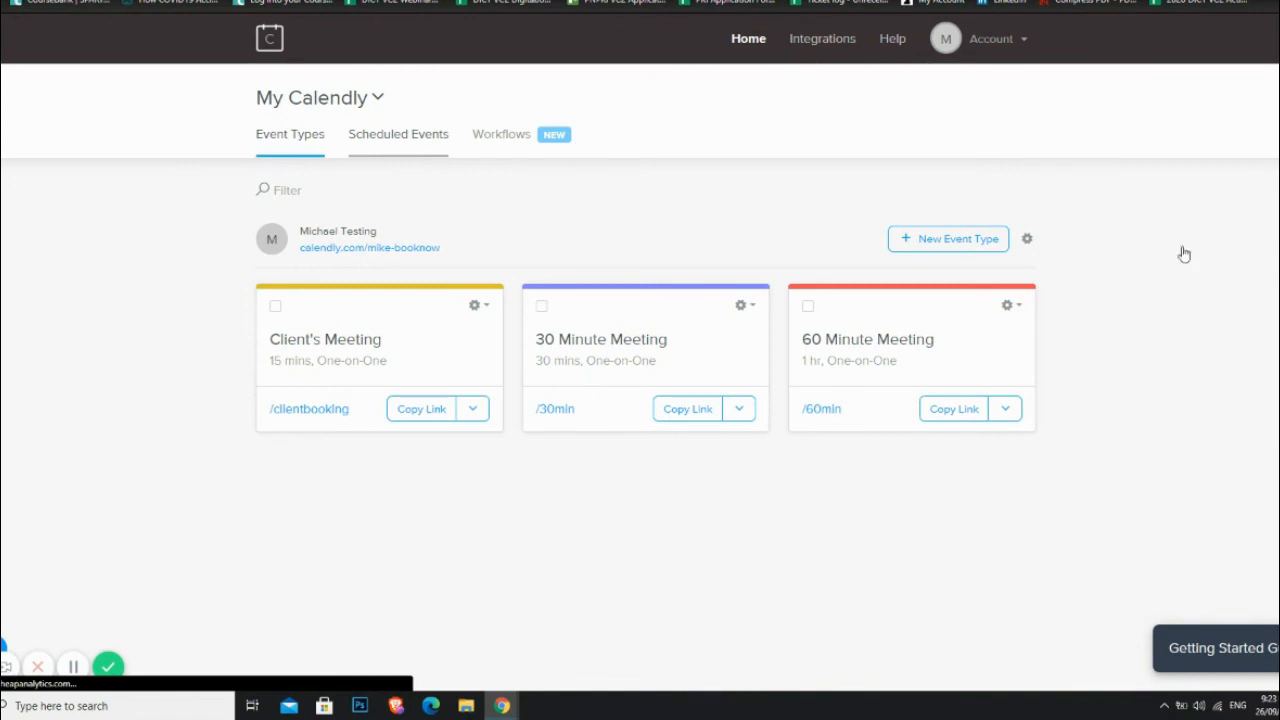
pyautogui.click(386, 138)
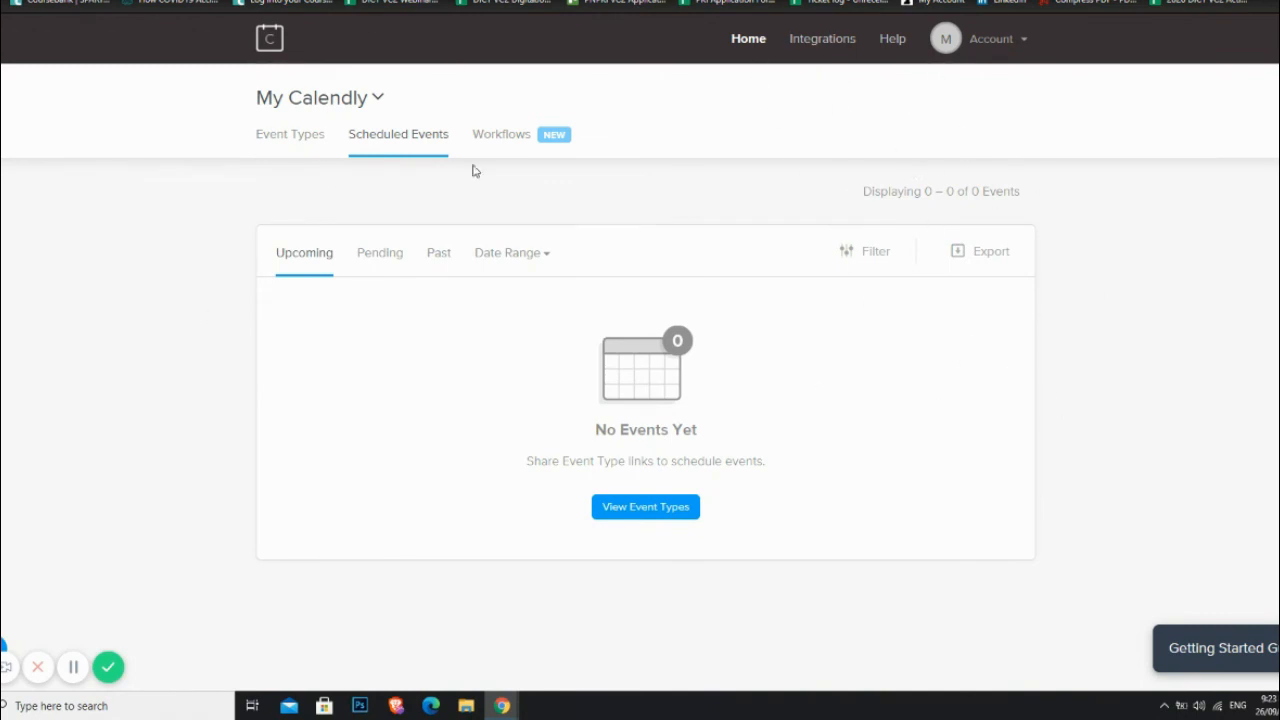
pyautogui.click(290, 142)
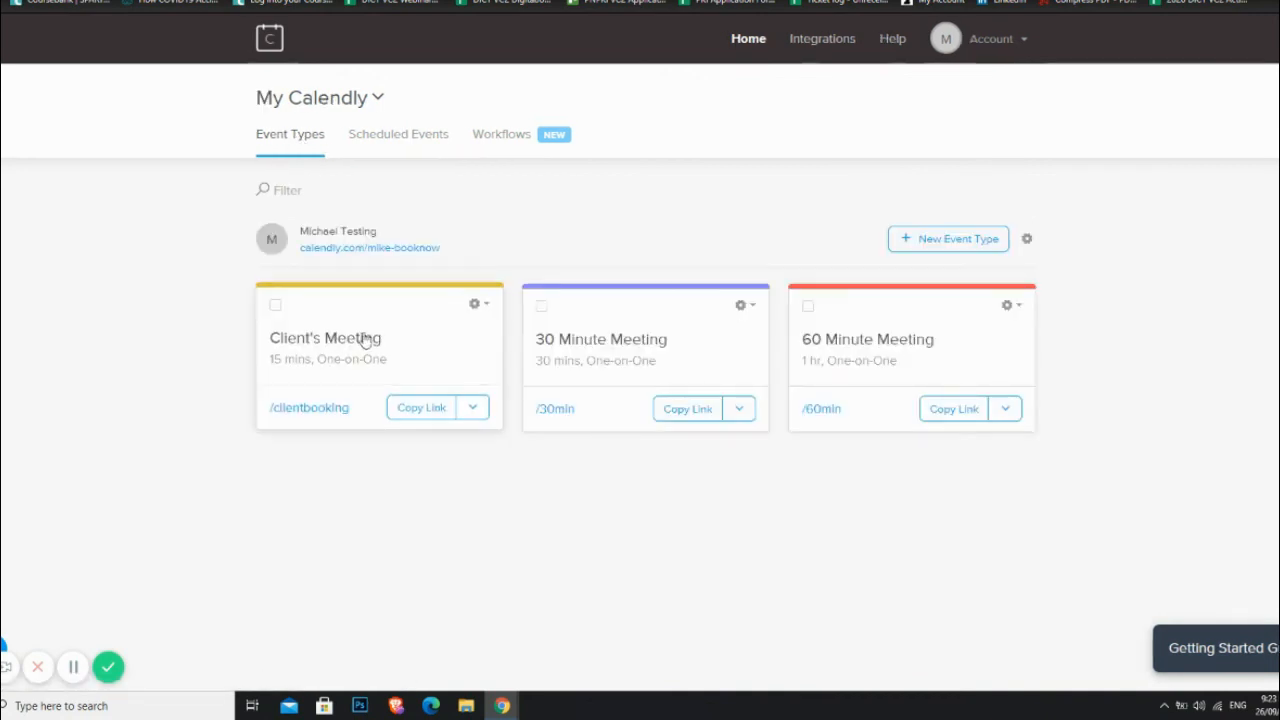
pyautogui.click(399, 146)
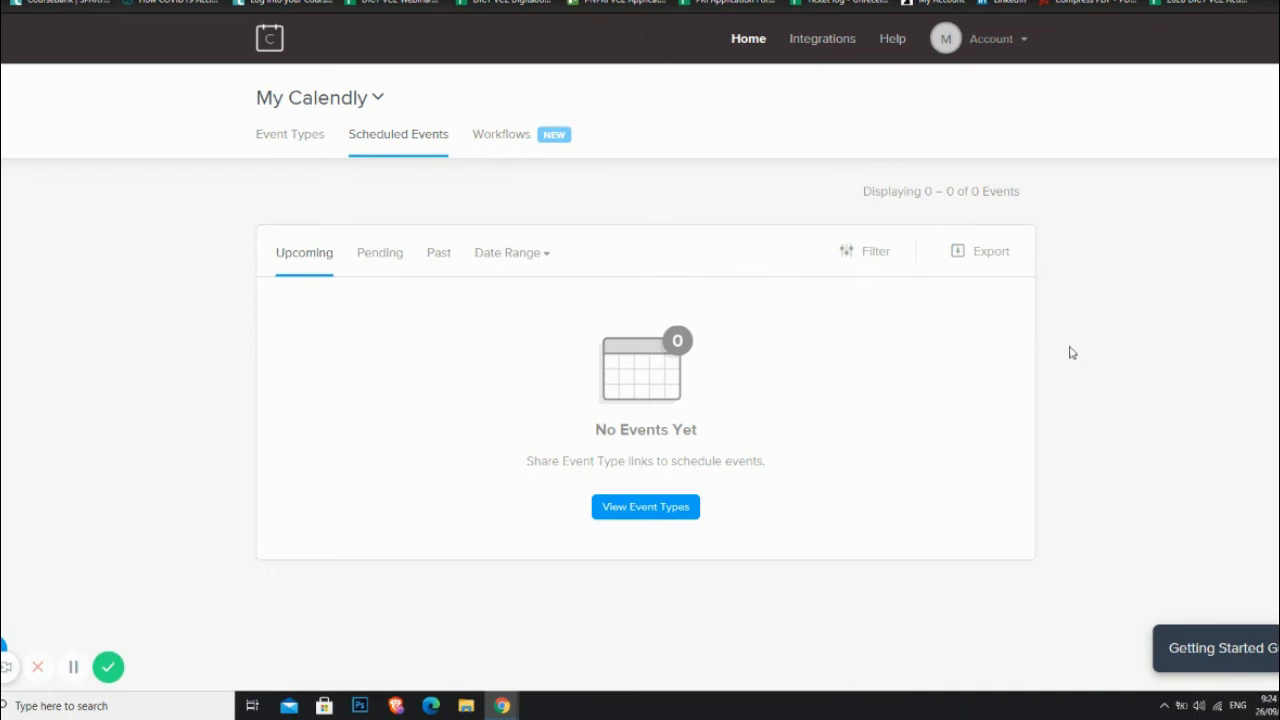
pyautogui.click(303, 150)
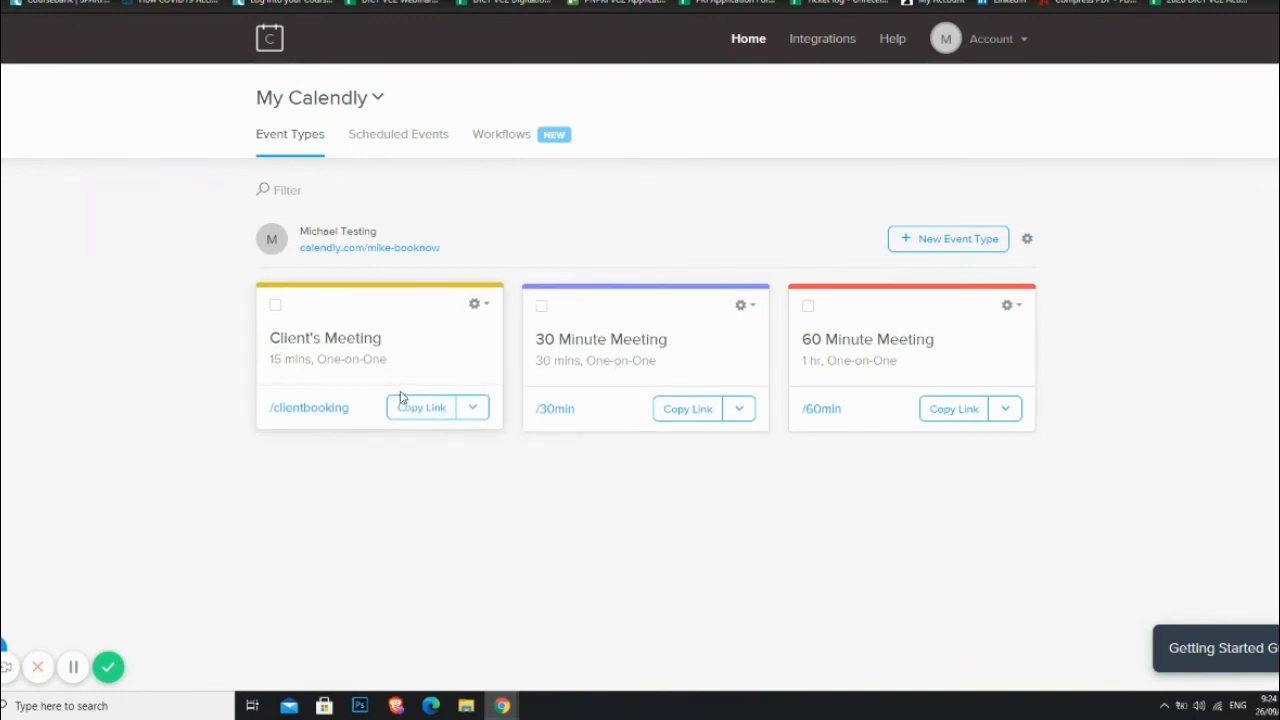
pyautogui.click(541, 305)
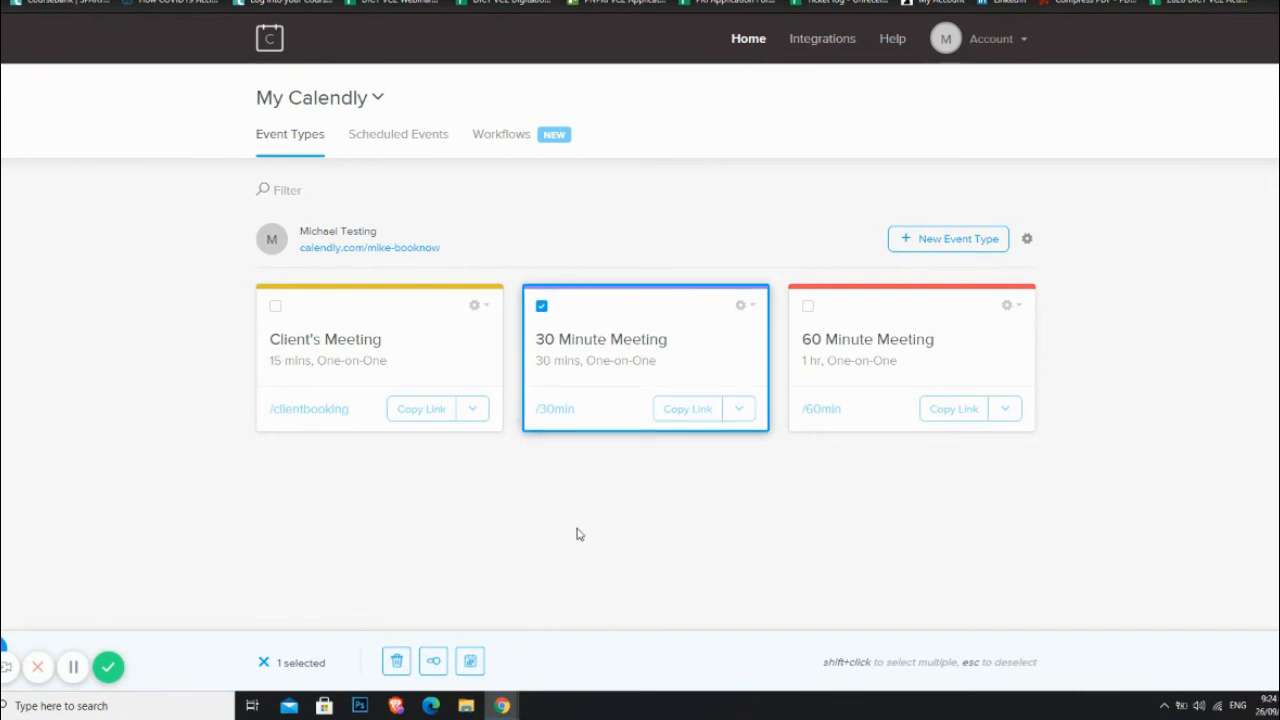
pyautogui.click(264, 663)
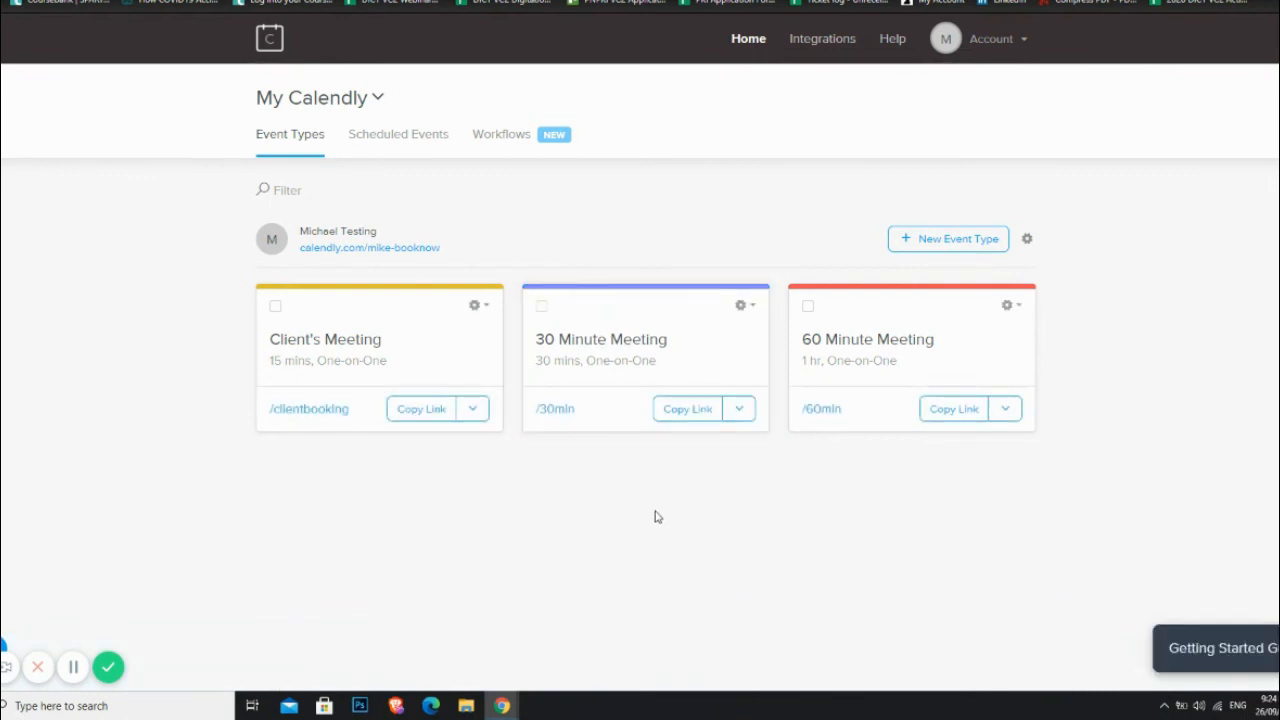